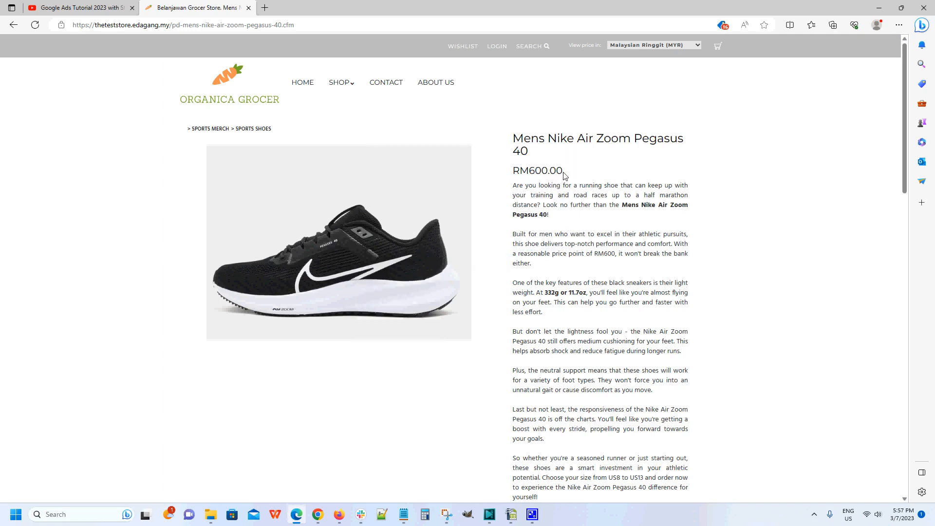
Check the Mens Nike Air Zoom Pegasus 40 price as a guest and log in with the customer's username and account password.
left_click_drag(568, 174, 514, 173)
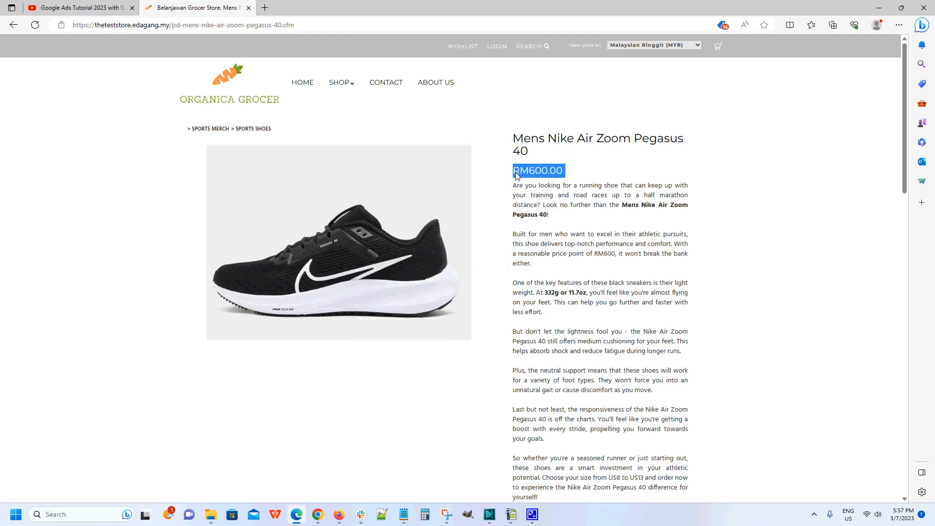
left_click(702, 187)
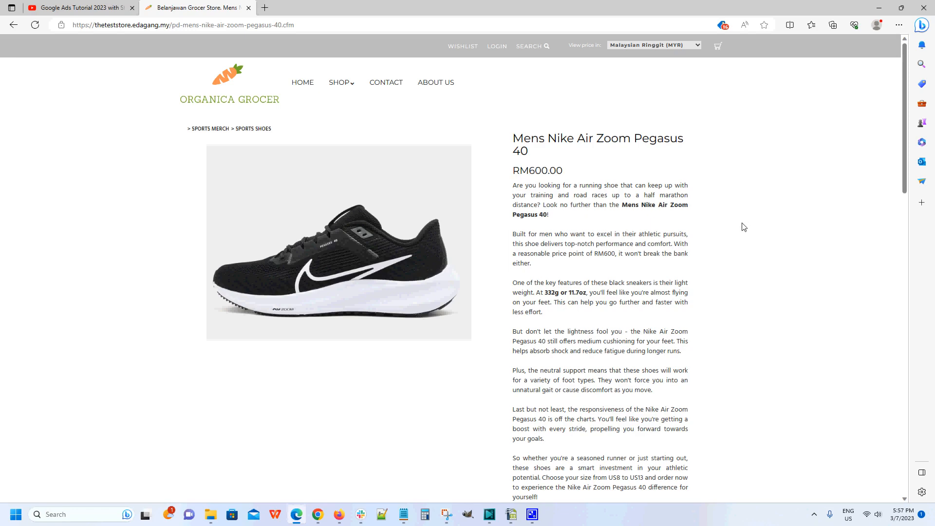
left_click(494, 47)
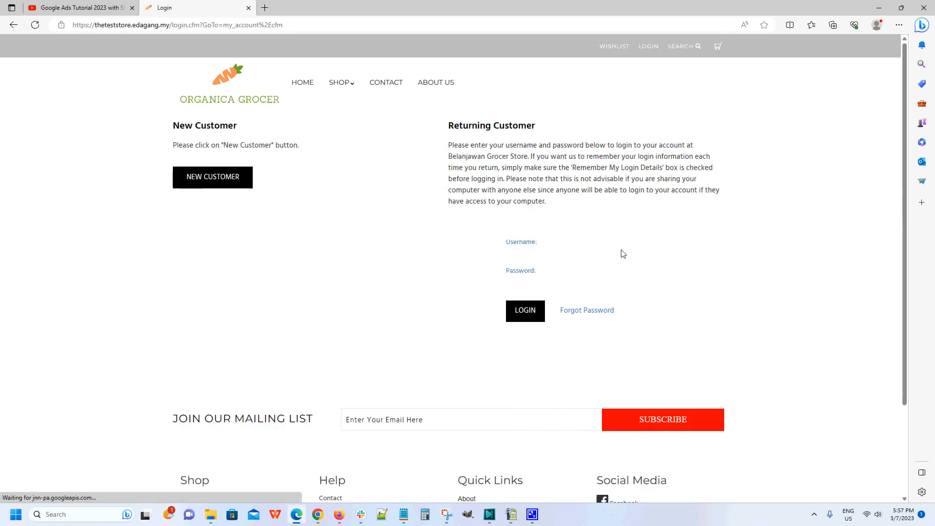
left_click(579, 242)
left_click(608, 277)
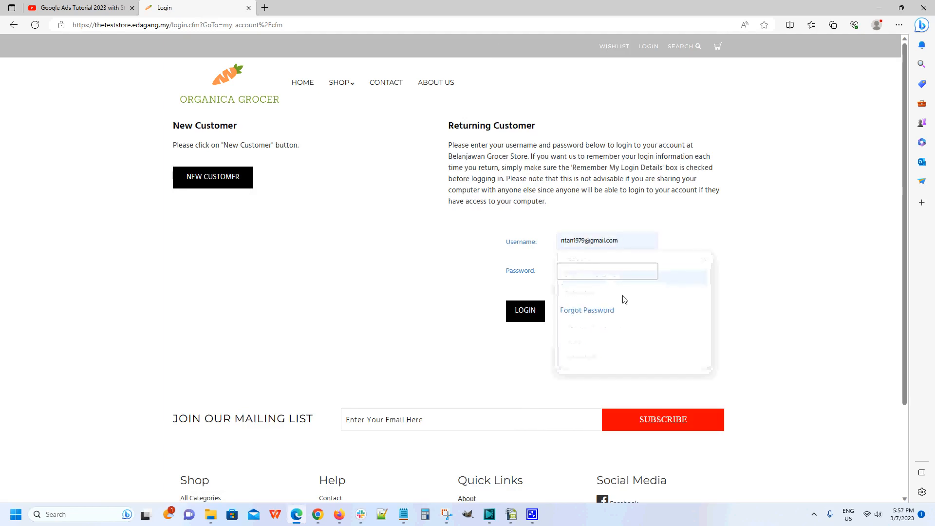
type("••")
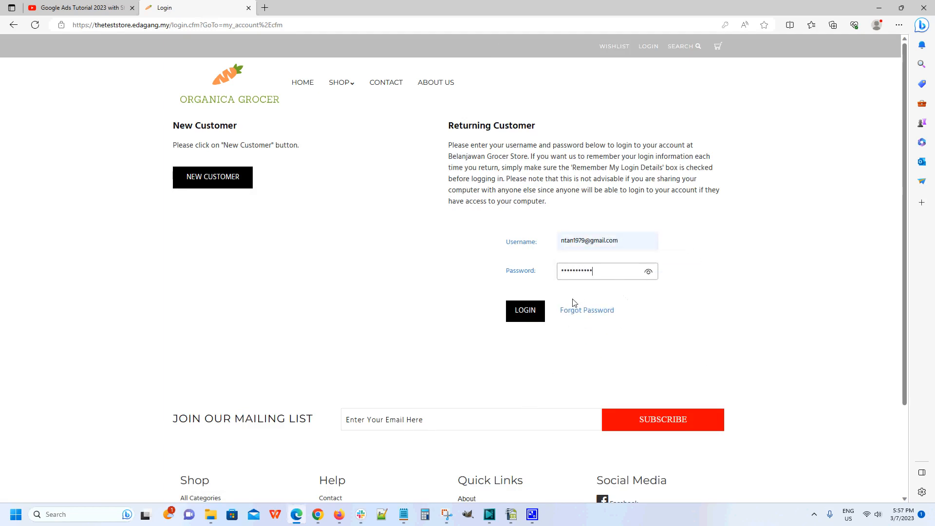
left_click(526, 311)
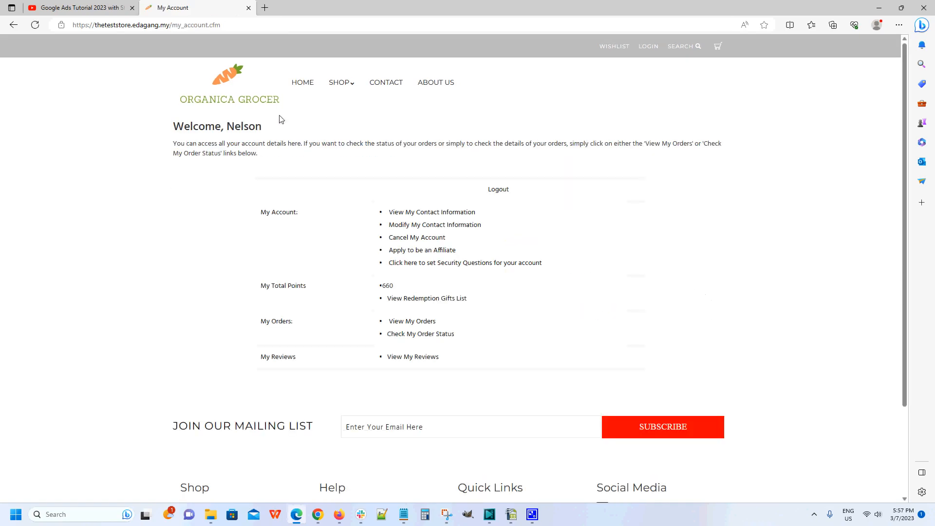
Return to the store's home page and open the Mens Nike Air Zoom Pegasus 40 product page.
left_click(250, 99)
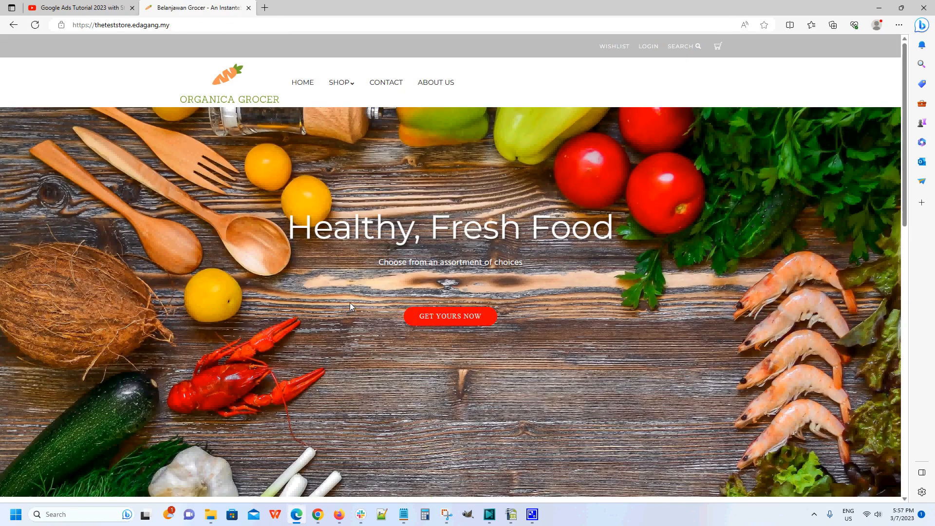
scroll(350, 302, "down", 5)
left_click(269, 354)
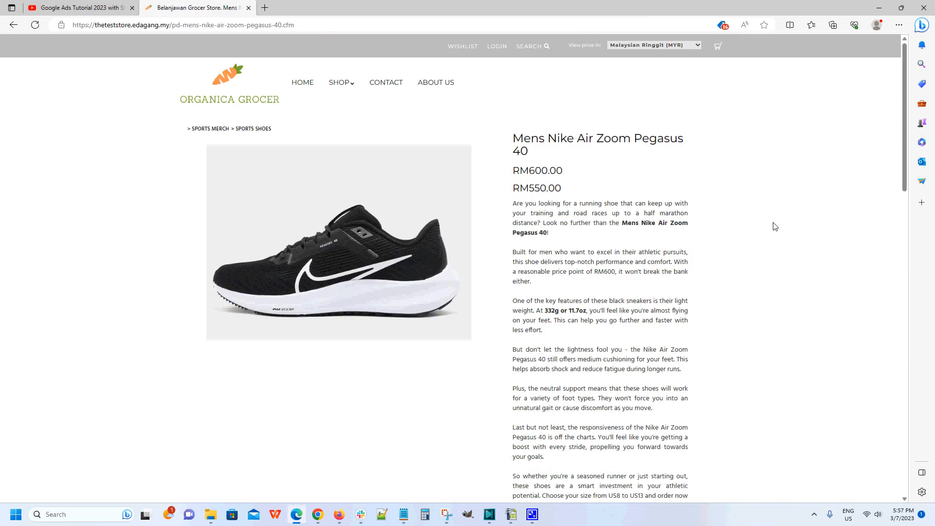
Compare the regular price with the member's wholesale price on the shoe's product page.
double_click(548, 173)
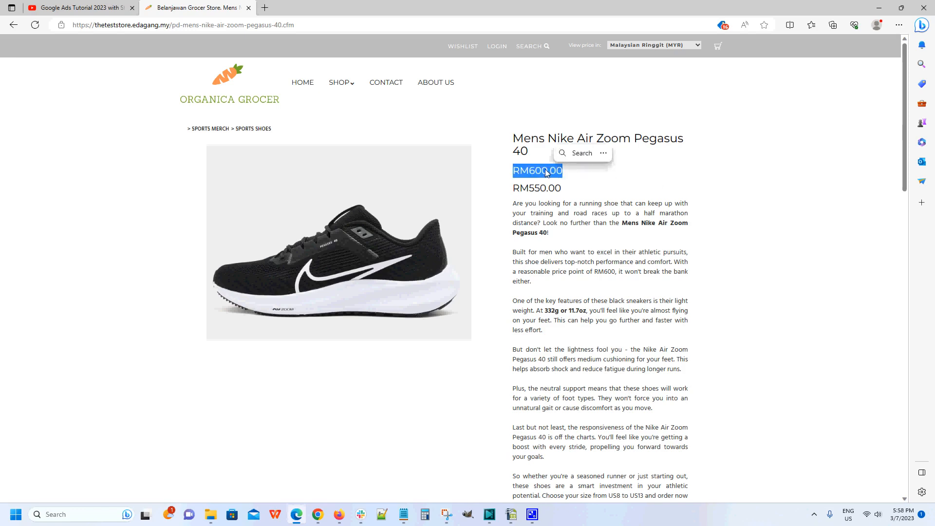
left_click(747, 190)
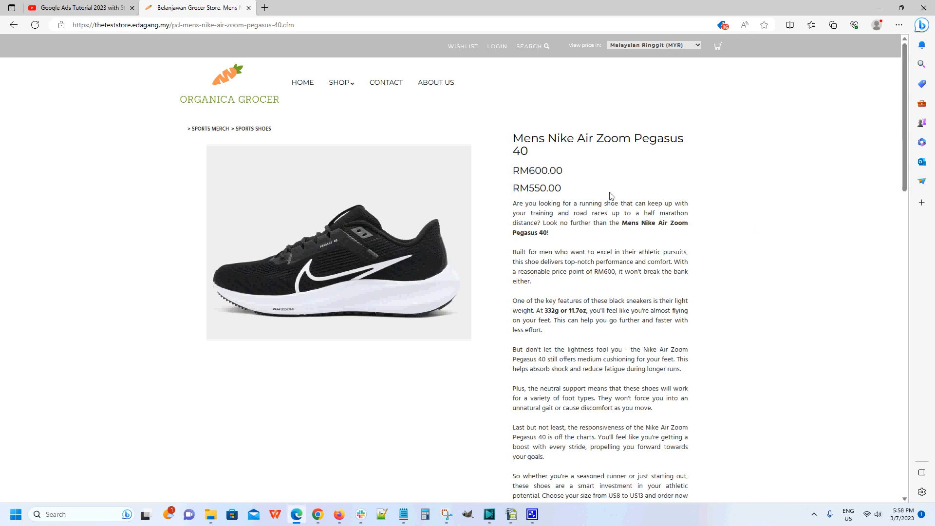
double_click(558, 172)
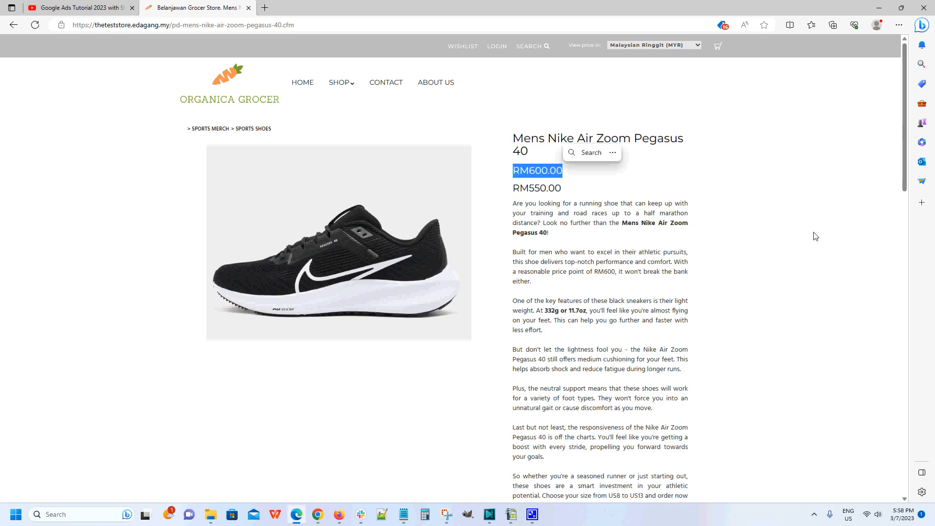
left_click(815, 236)
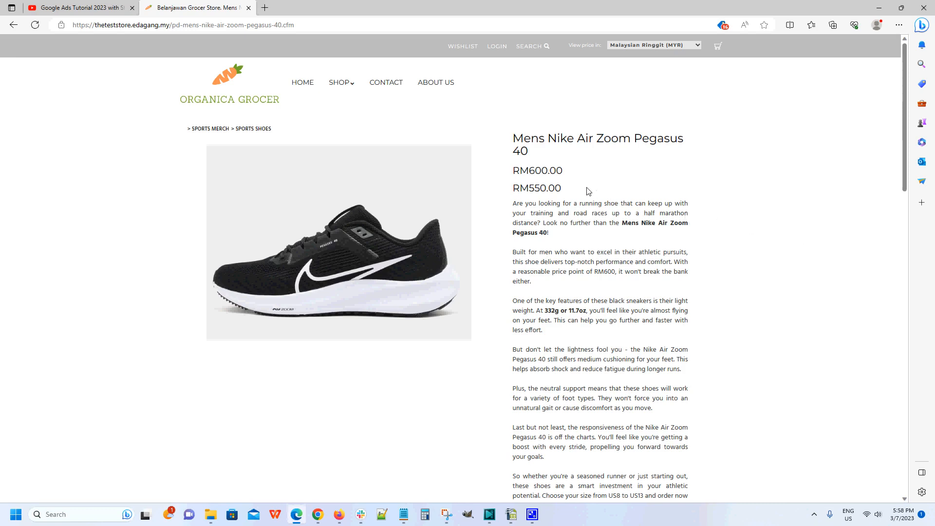
left_click_drag(568, 194, 516, 194)
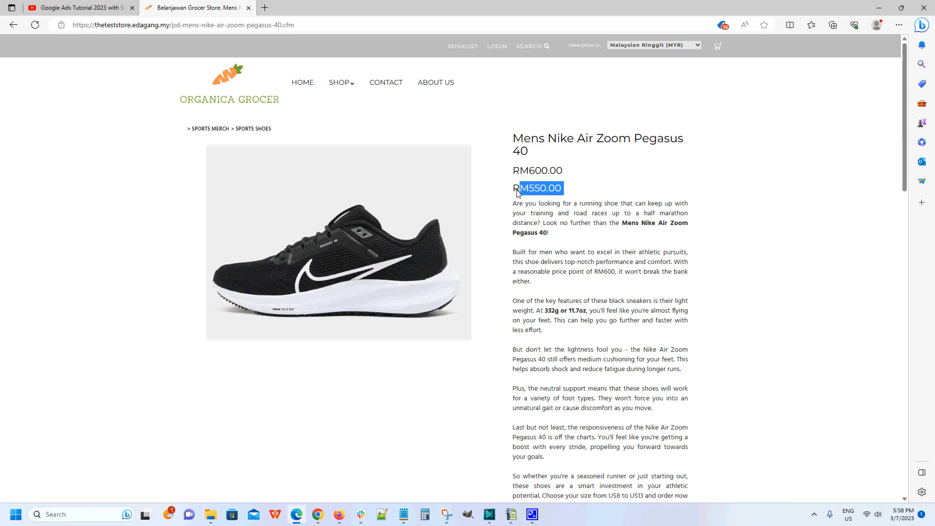
left_click(511, 193)
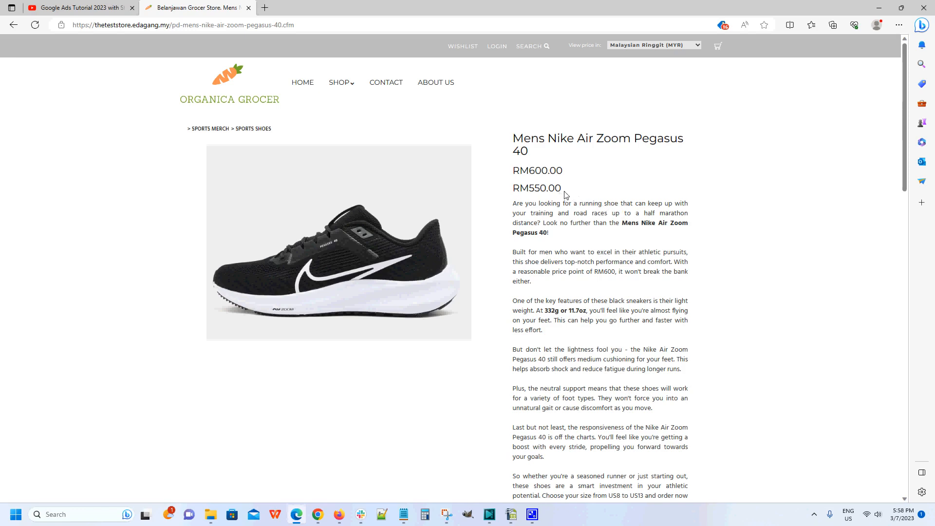
left_click_drag(565, 190, 534, 191)
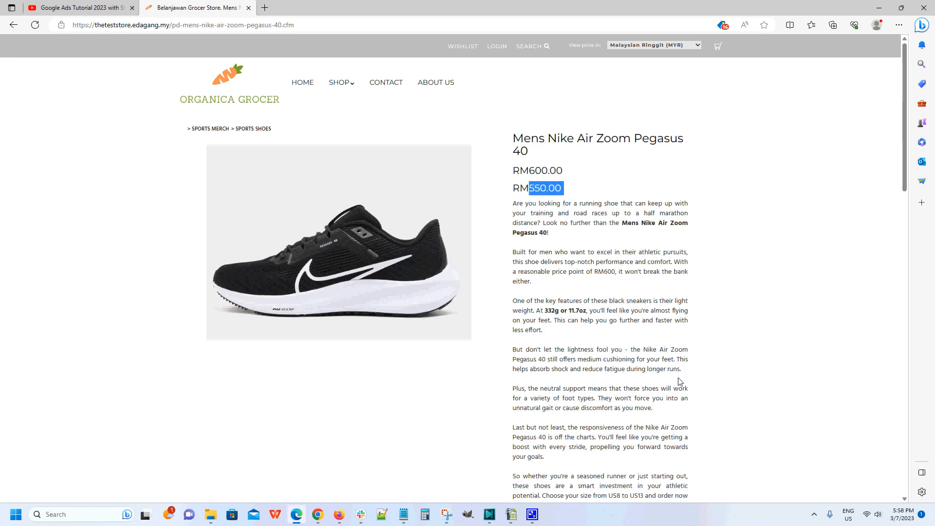
left_click(757, 333)
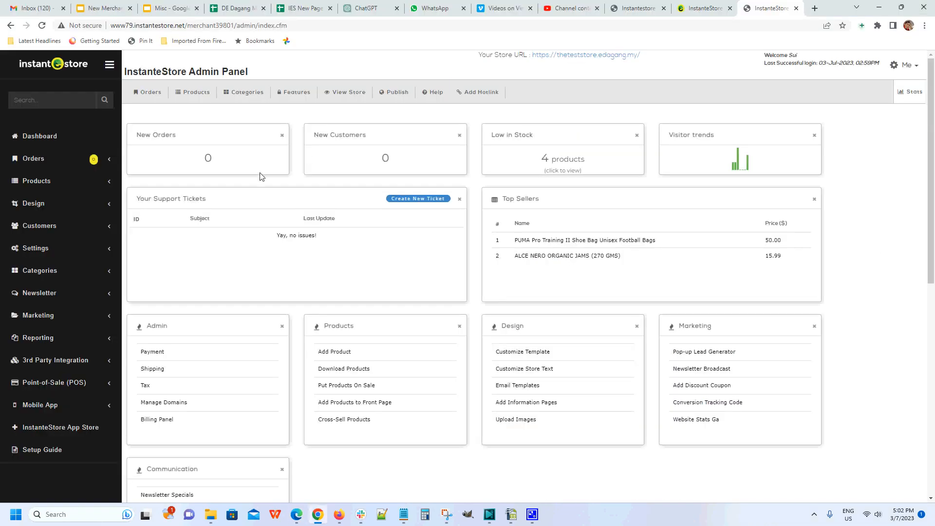
Switch to the InstanteStore Admin Panel and open the wholesale configuration for products.
left_click(35, 180)
scroll(48, 306, "down", 1)
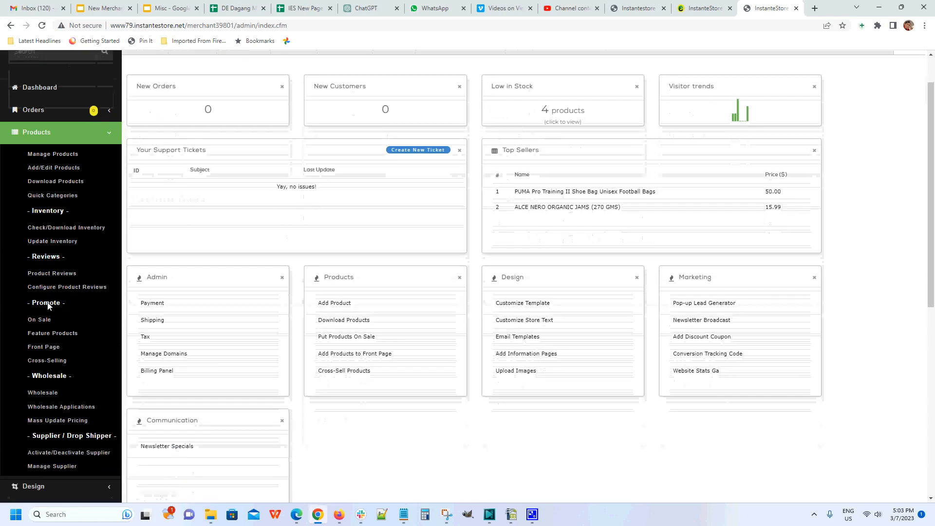
left_click(49, 394)
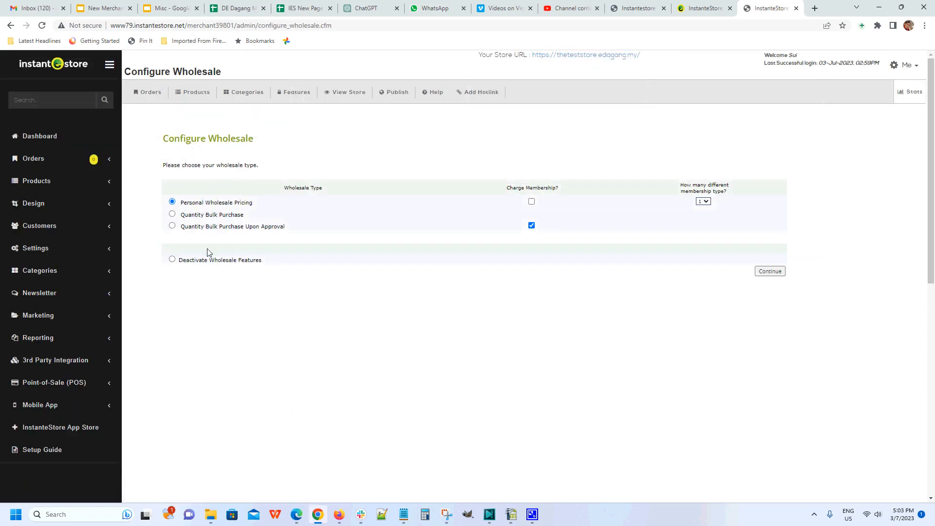
Configure Personal Wholesale Pricing with one membership type, no membership charge, and no application questions, explanation page or agreement page.
left_click_drag(263, 205, 181, 208)
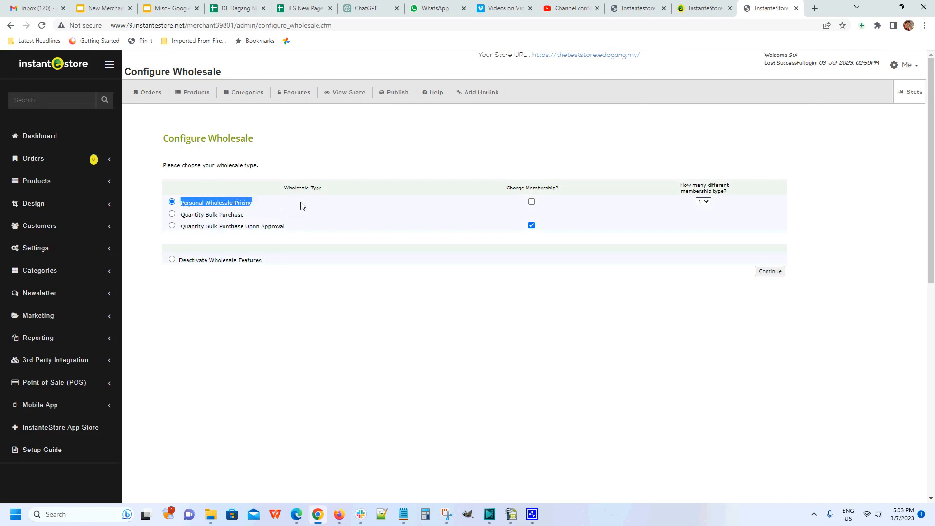
left_click(558, 214)
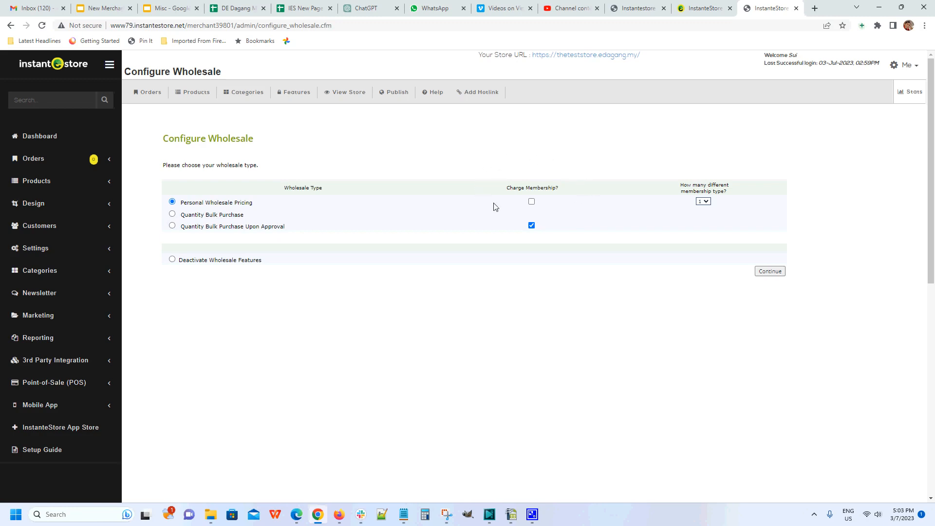
left_click(705, 202)
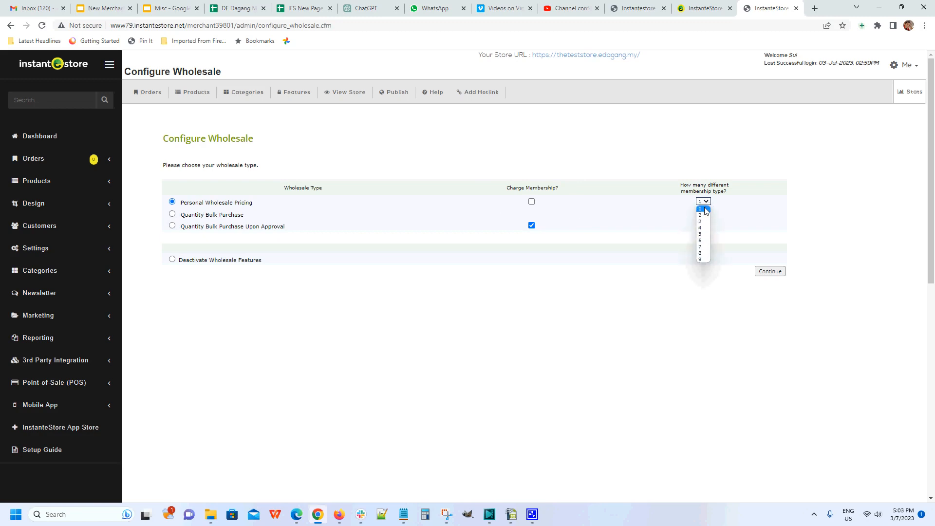
left_click(580, 203)
left_click(532, 201)
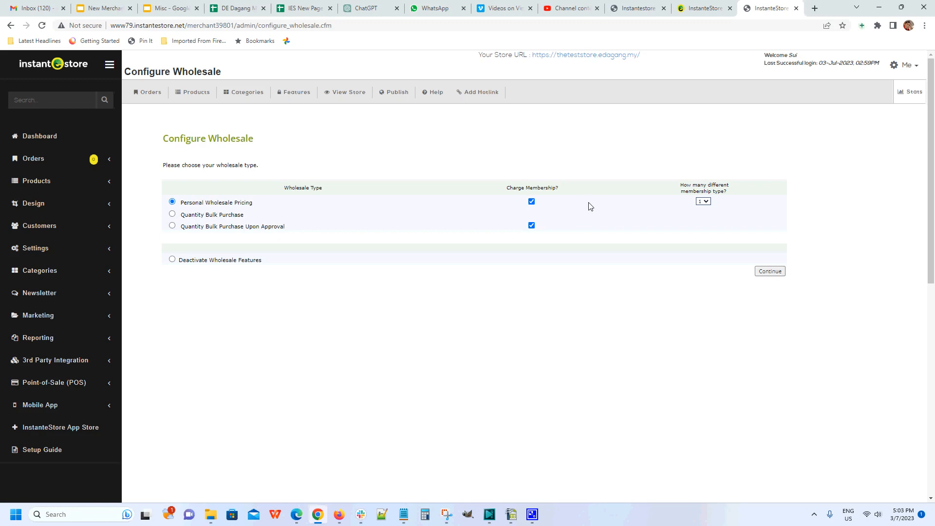
left_click(532, 202)
left_click(771, 271)
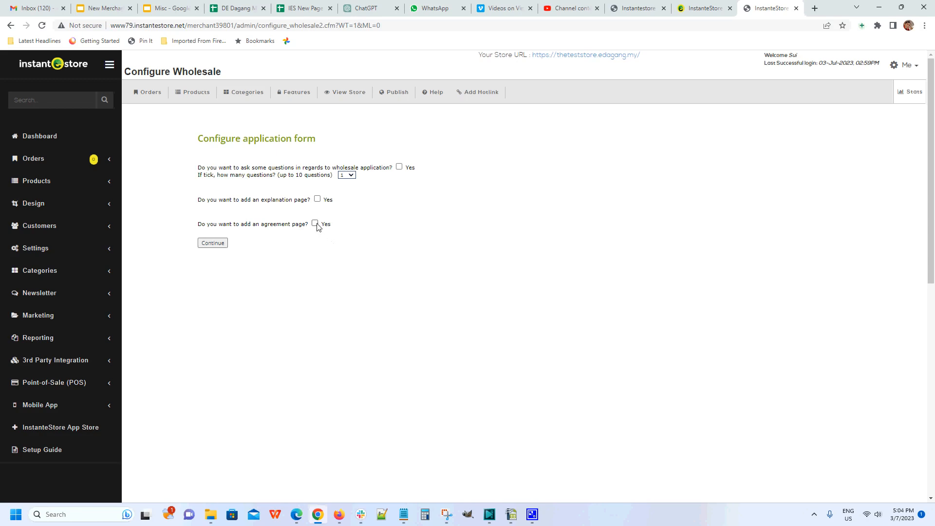
left_click(213, 243)
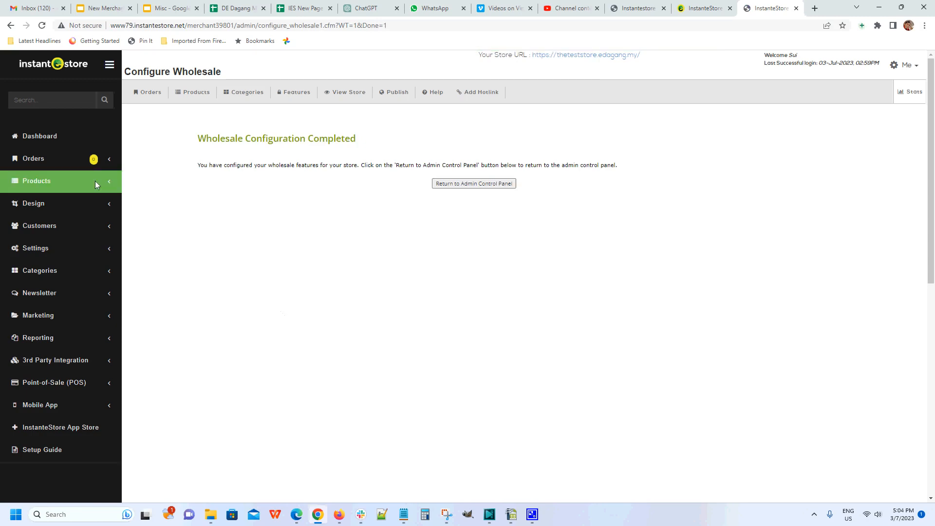
Open the Mens Nike Air Zoom Pegasus 40 product for modification in wholesale mode.
left_click(49, 180)
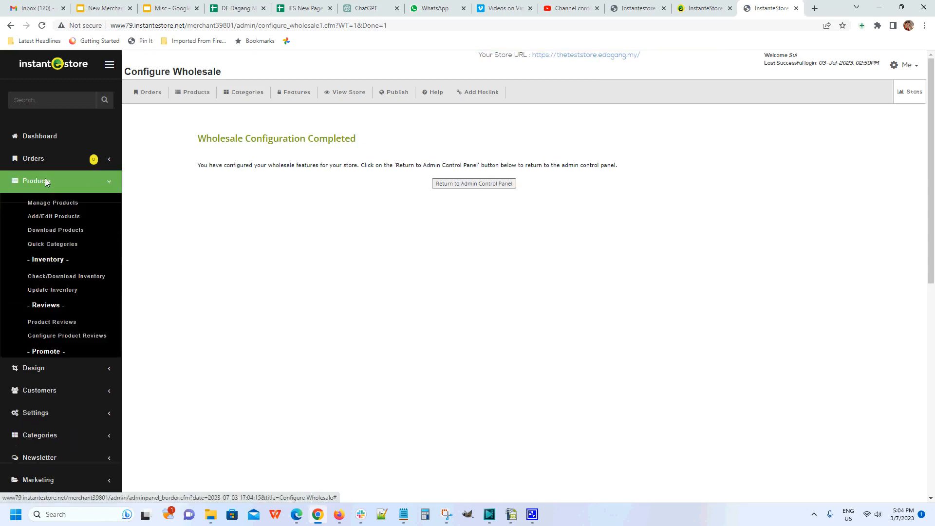
left_click(50, 204)
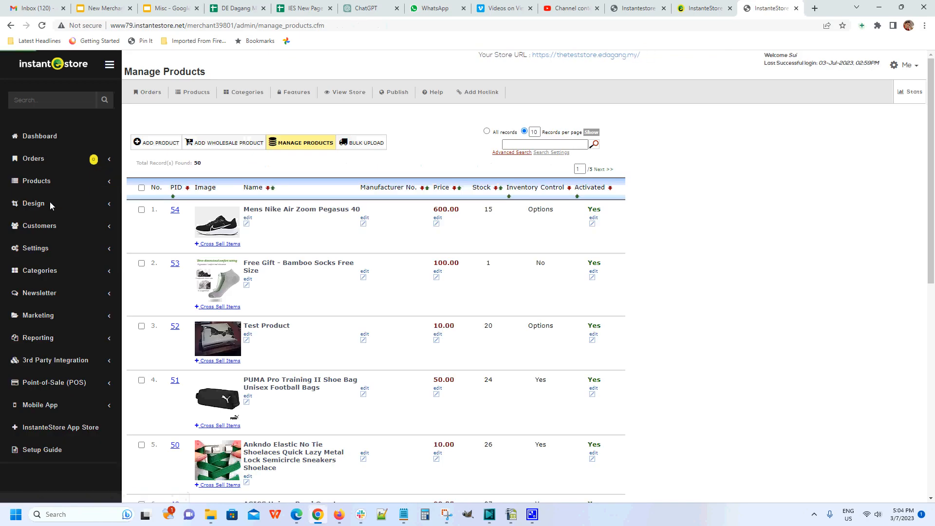
left_click(142, 210)
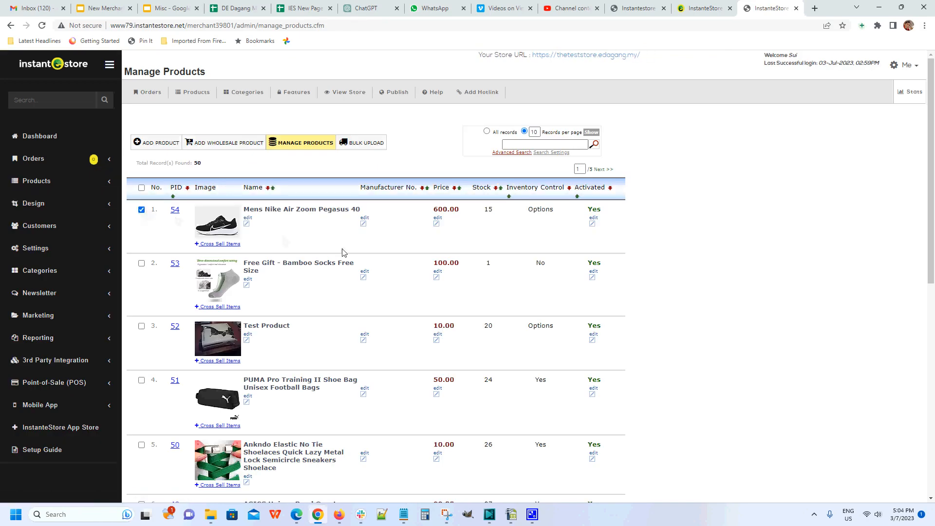
scroll(637, 372, "down", 9)
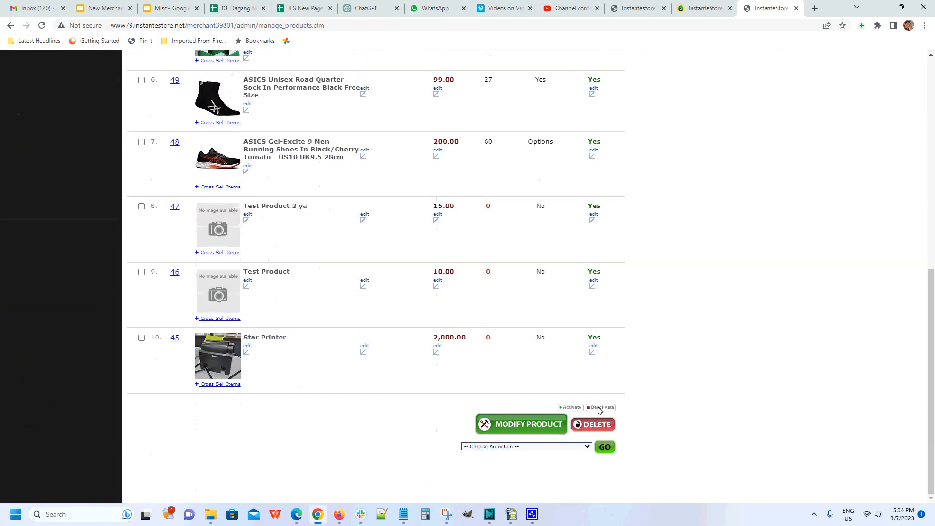
left_click(520, 422)
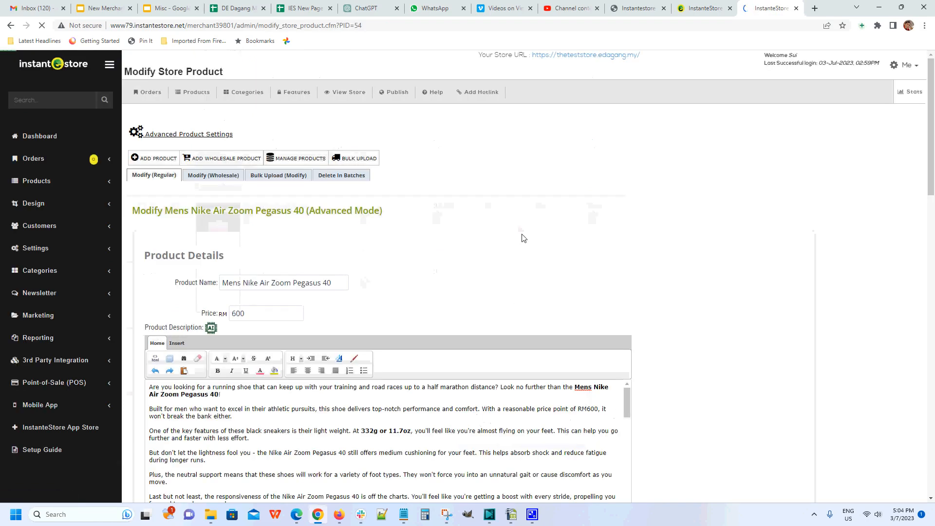
left_click(216, 176)
Examine the shoe's Product Price section, comparing the regular Price0 with the wholesale price levels.
scroll(647, 256, "down", 10)
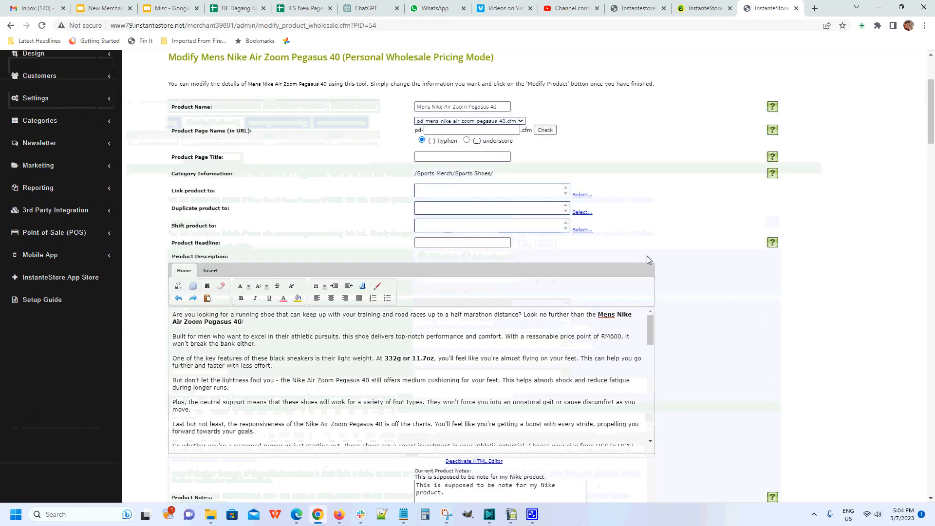
scroll(648, 256, "down", 4)
scroll(648, 255, "up", 2)
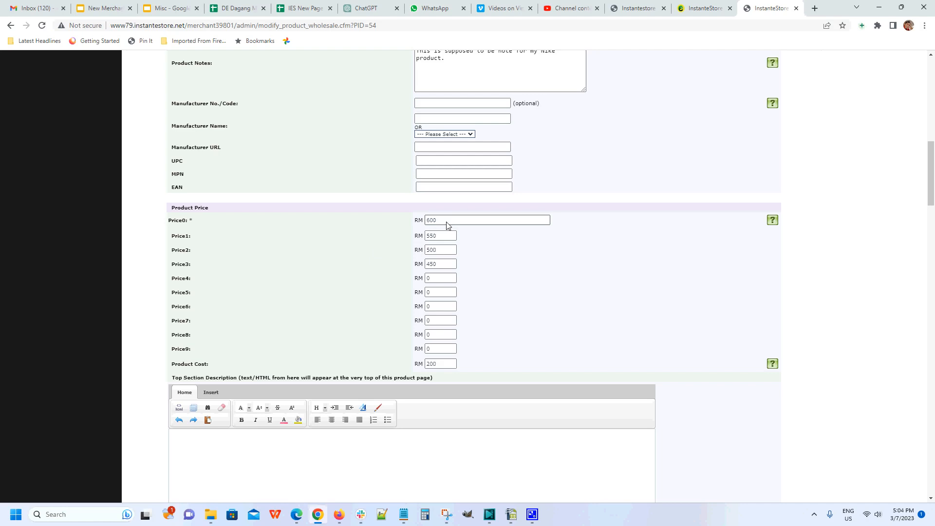
left_click_drag(448, 220, 413, 221)
left_click(371, 229)
left_click_drag(193, 236, 172, 240)
left_click(254, 250)
left_click_drag(437, 236, 432, 239)
left_click(372, 244)
left_click(443, 254)
left_click(305, 282)
left_click_drag(444, 269, 426, 270)
left_click(568, 286)
Save the wholesale product modification with price levels 0, 1, 2 and 3 allowed to see the shoe.
scroll(721, 322, "down", 13)
scroll(726, 318, "down", 15)
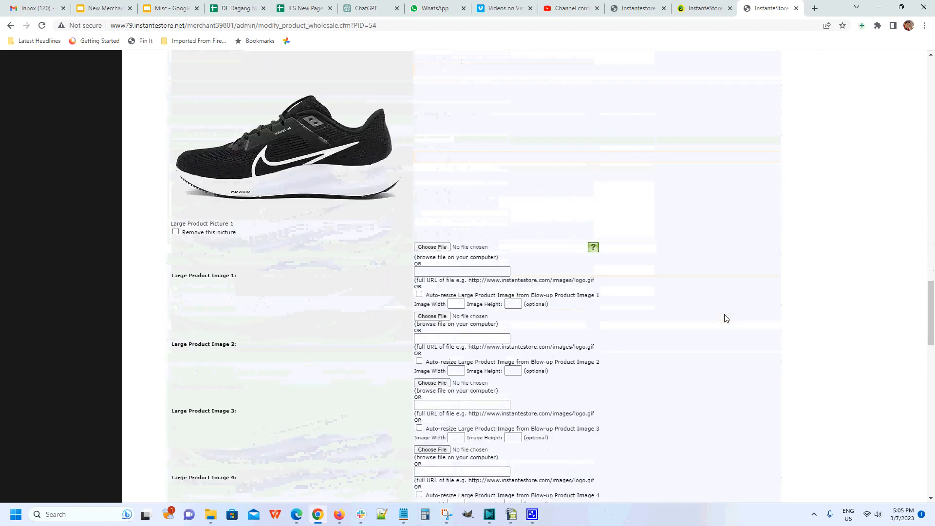
scroll(727, 318, "down", 5)
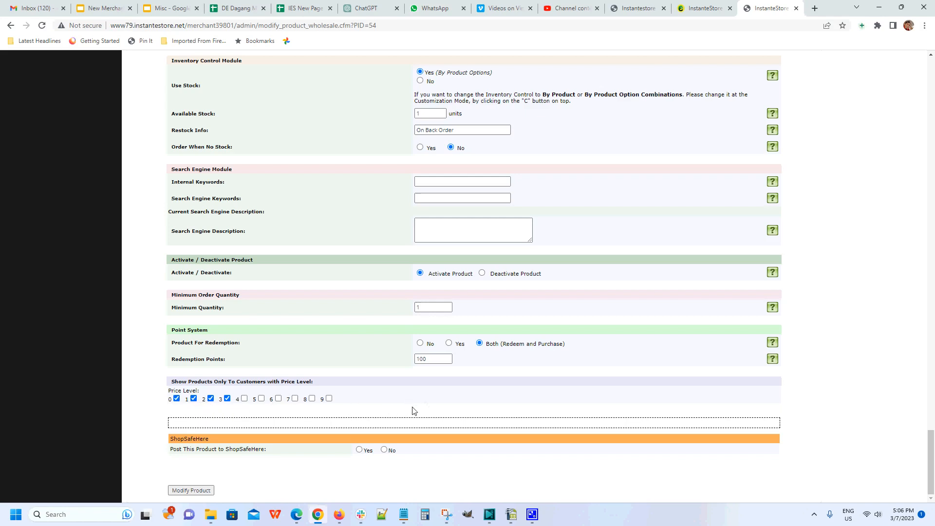
left_click(191, 492)
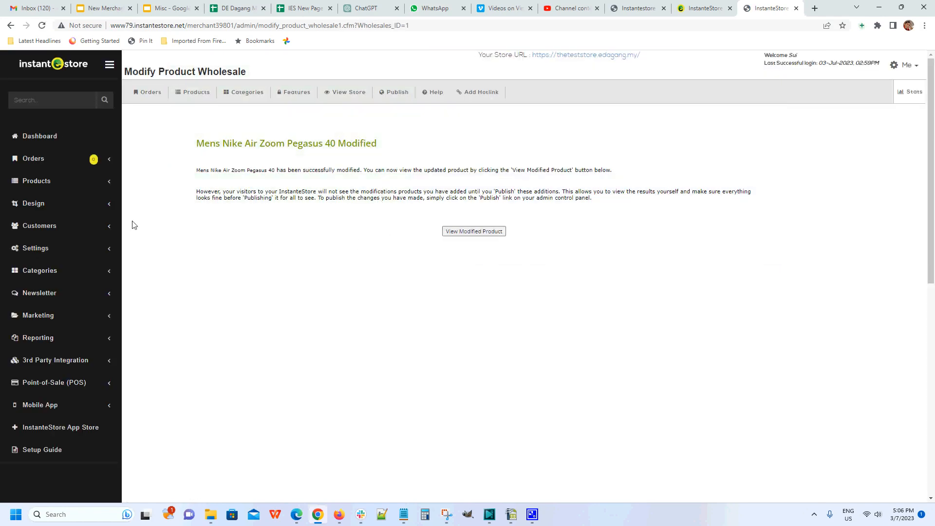
Open the Mens Nike Air Zoom Pegasus 40 for modification from the Manage Products list.
left_click(42, 182)
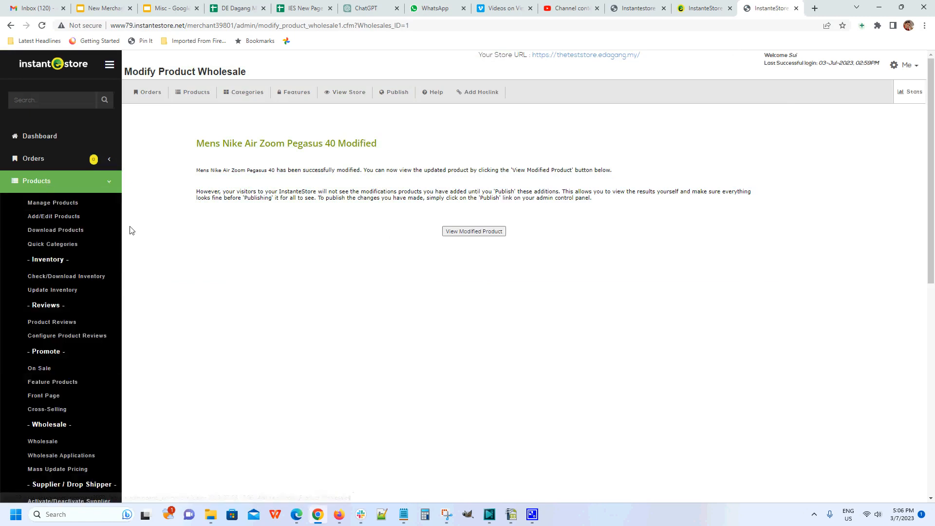
left_click(63, 204)
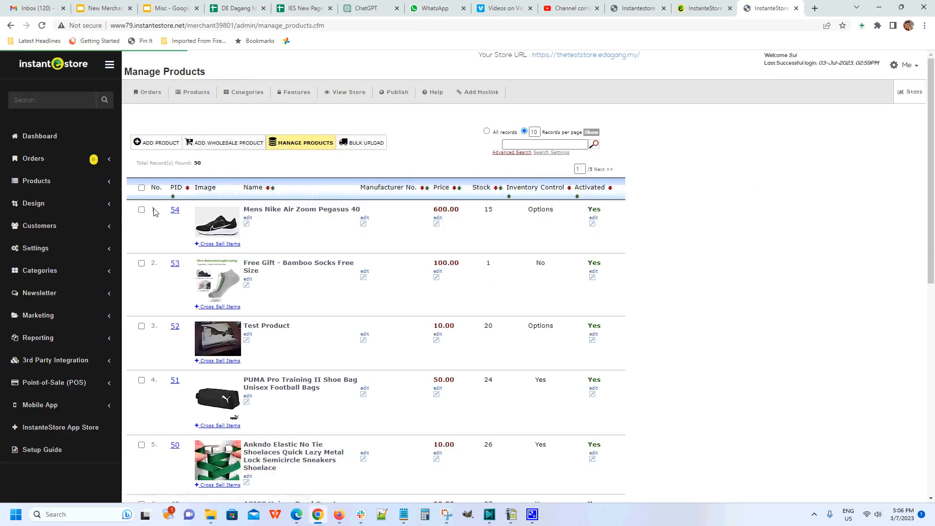
left_click(142, 210)
scroll(716, 296, "down", 9)
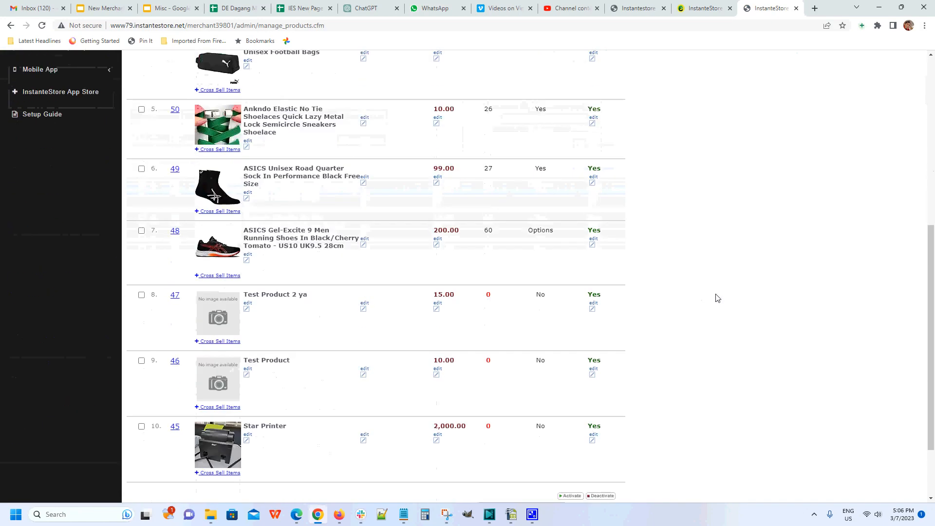
left_click(550, 425)
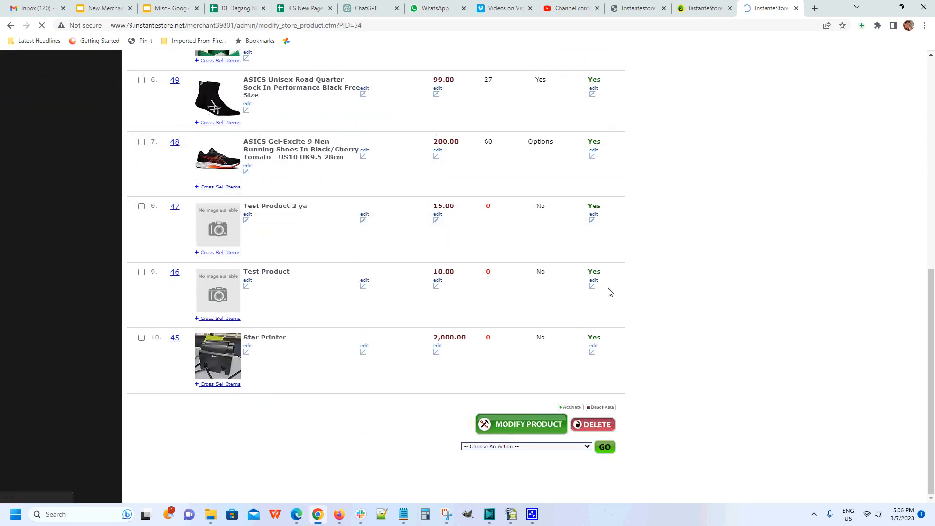
Switch the shoe from regular to wholesale modification and examine its Product Price section with Price0 to Price9.
scroll(700, 296, "down", 10)
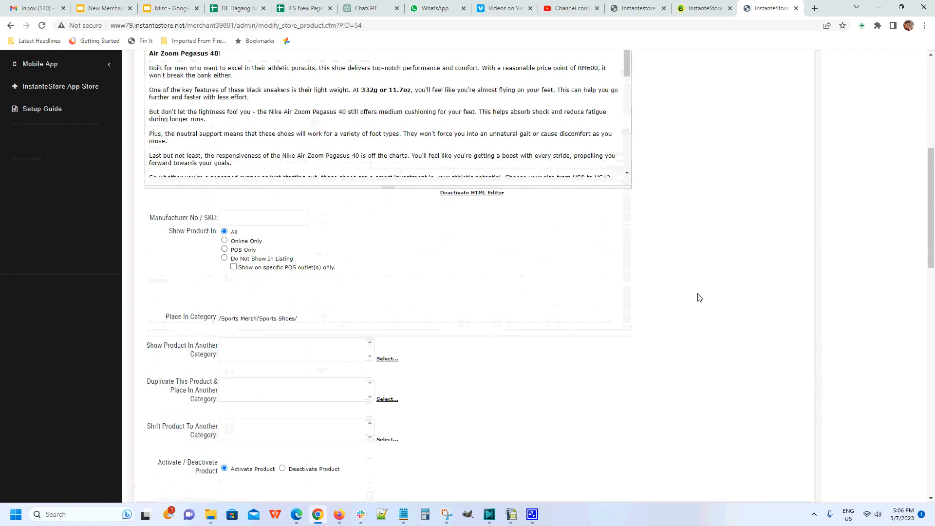
scroll(701, 298, "down", 10)
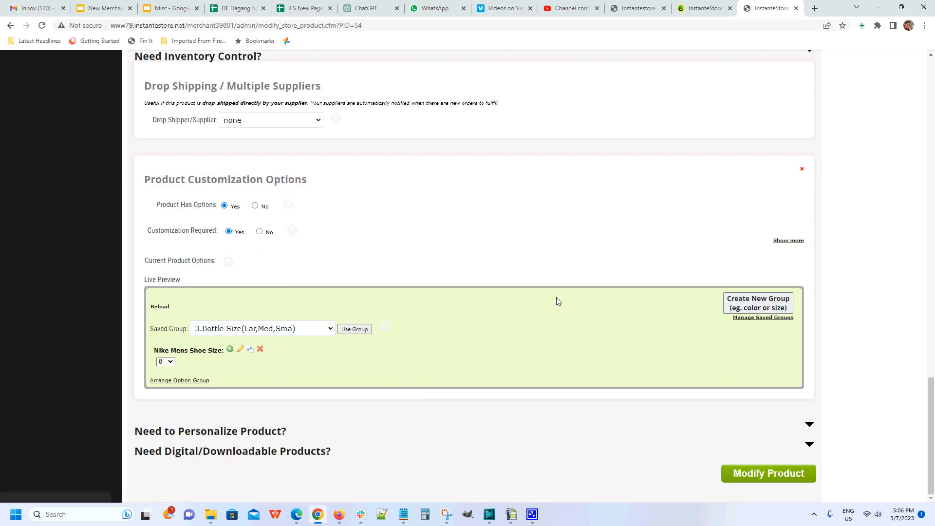
scroll(558, 301, "up", 15)
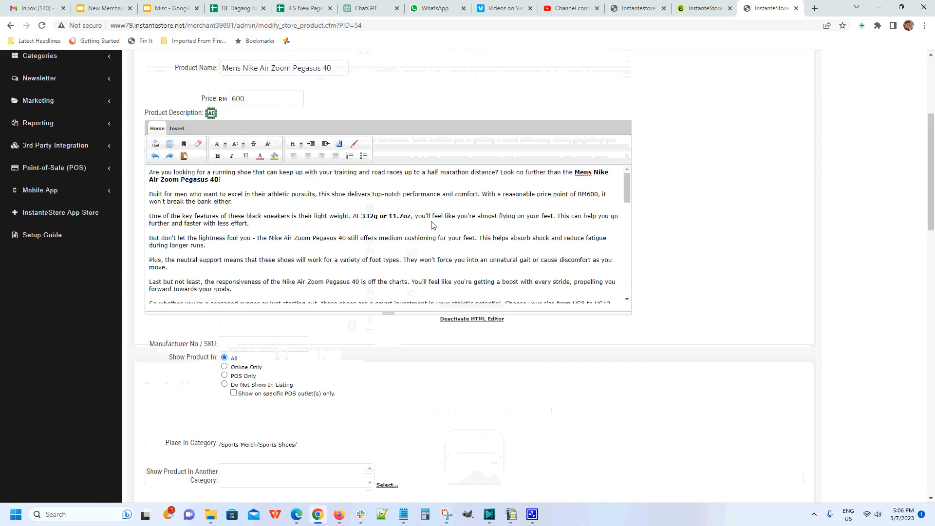
scroll(434, 225, "up", 4)
left_click(214, 155)
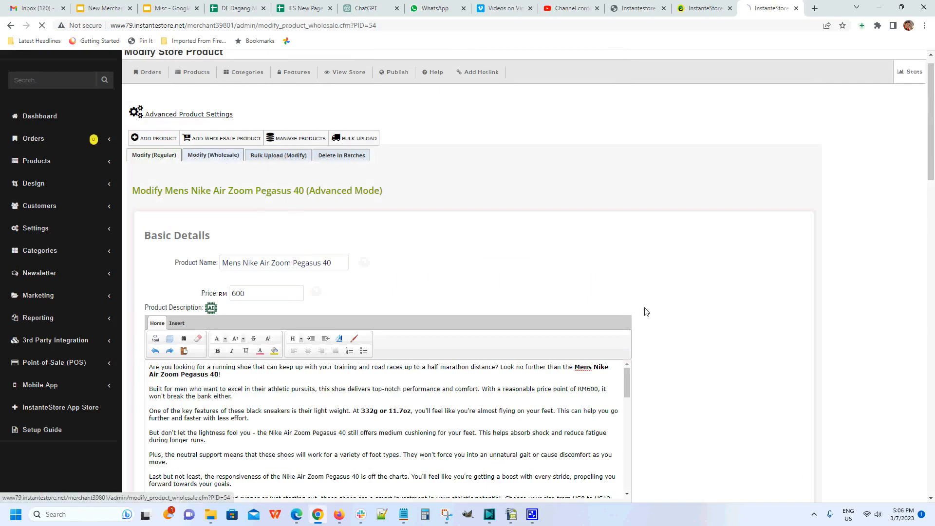
scroll(719, 319, "down", 5)
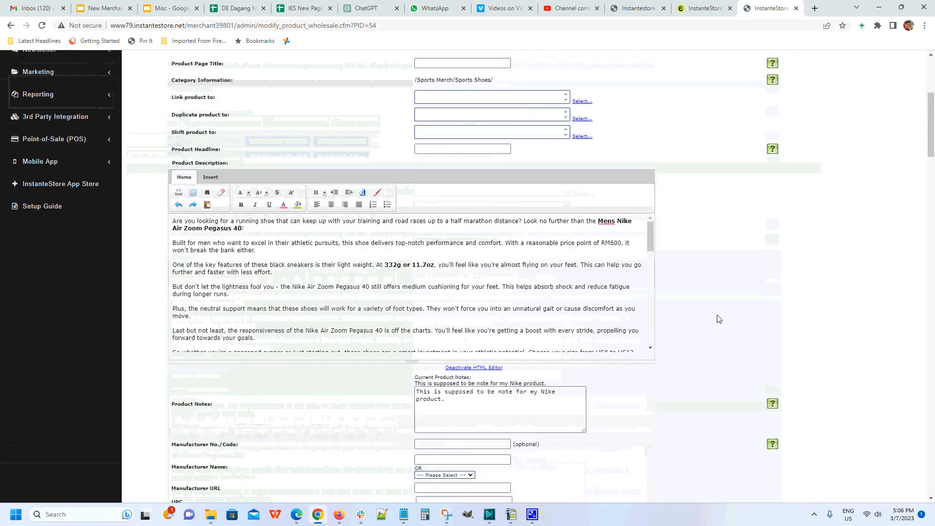
scroll(719, 319, "down", 6)
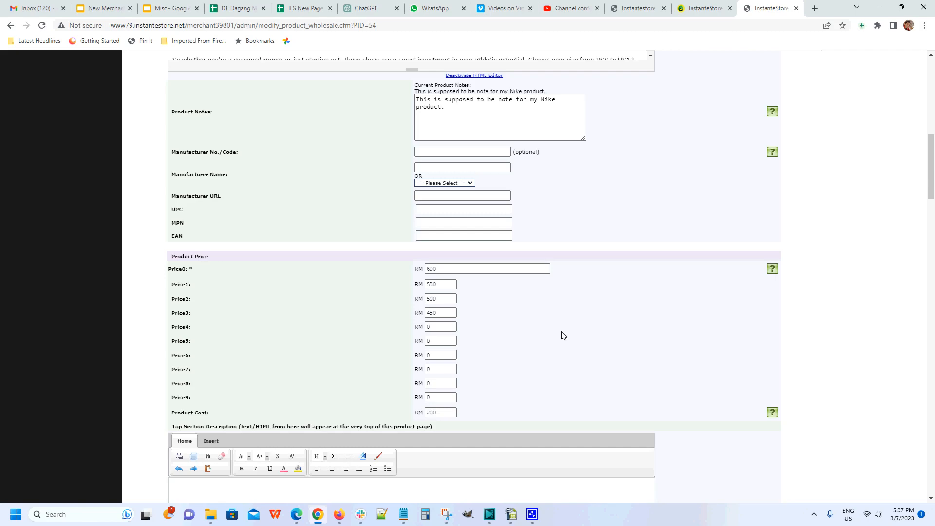
scroll(564, 336, "up", 4)
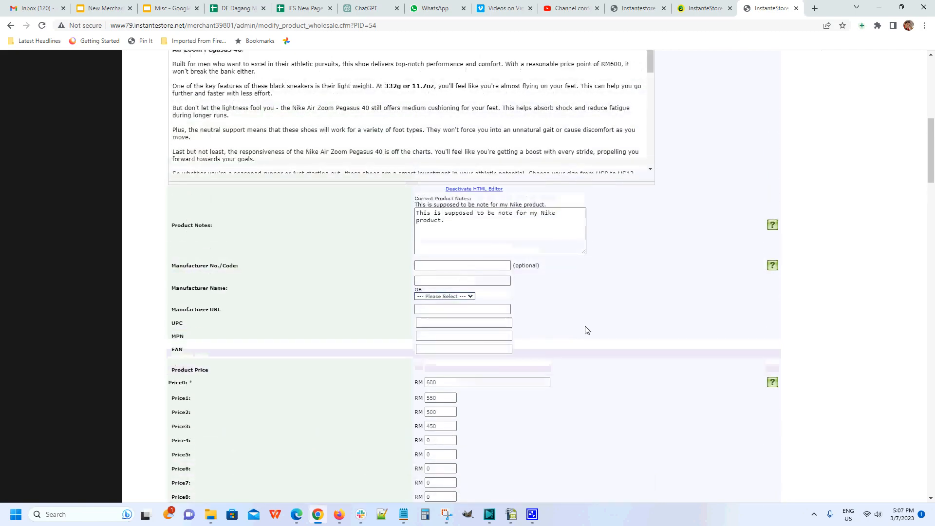
scroll(595, 329, "down", 2)
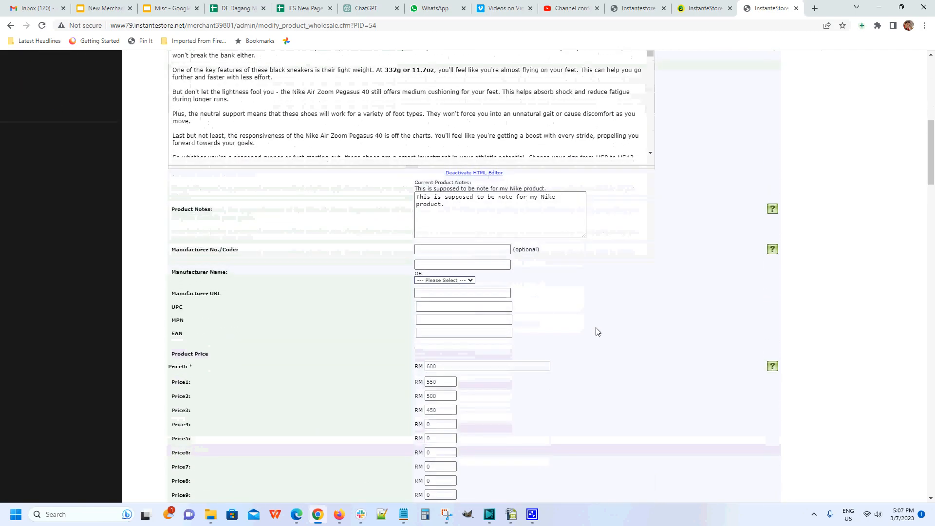
scroll(599, 332, "down", 2)
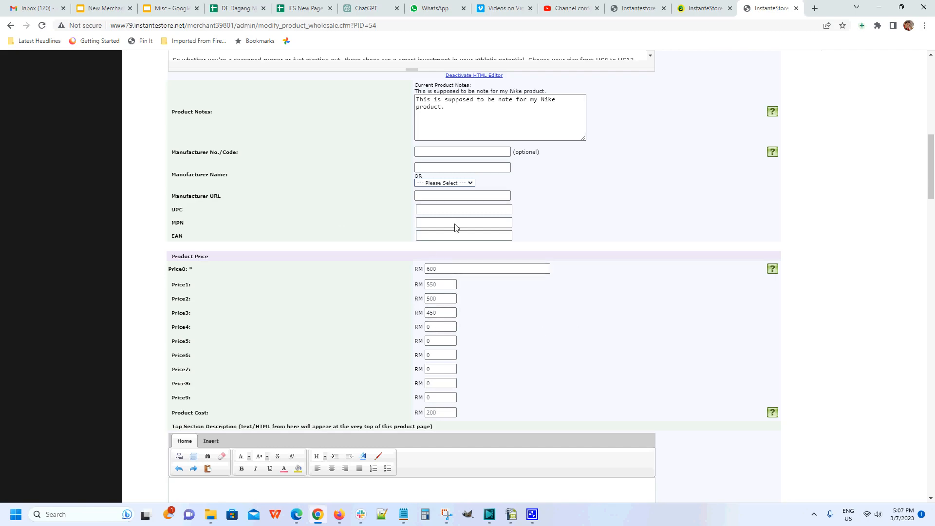
scroll(525, 290, "up", 6)
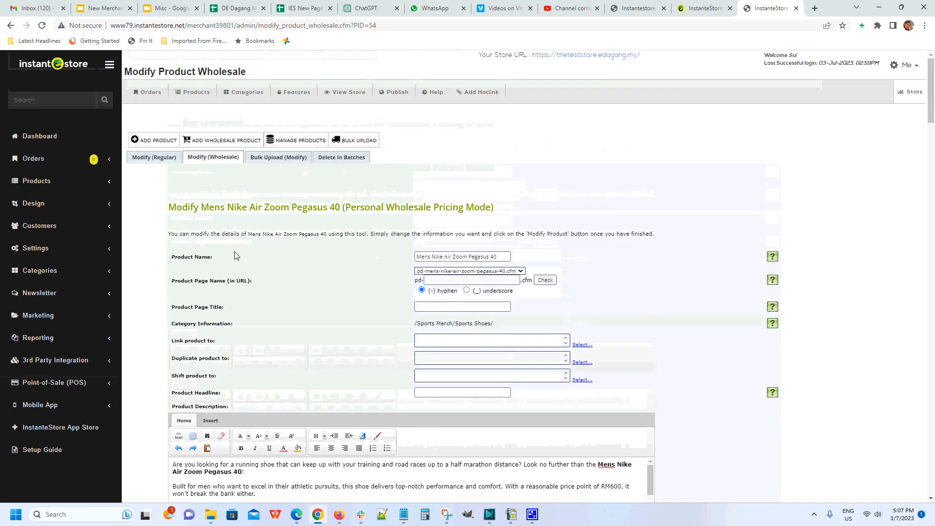
Return to regular modification and inspect the wholesale-specific pricing of option 8 in the Nike Mens Shoe Size group, closing it unchanged.
left_click(155, 157)
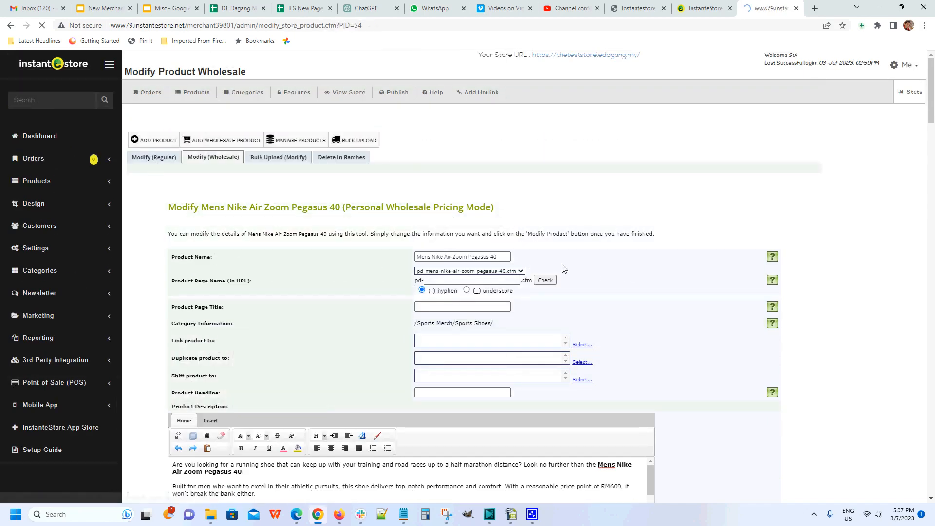
scroll(680, 302, "down", 15)
scroll(677, 303, "down", 10)
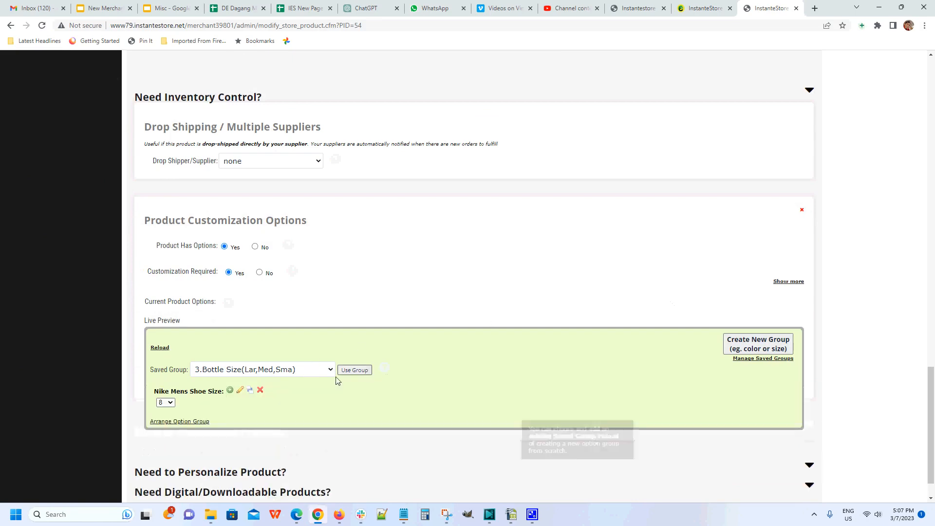
left_click(240, 390)
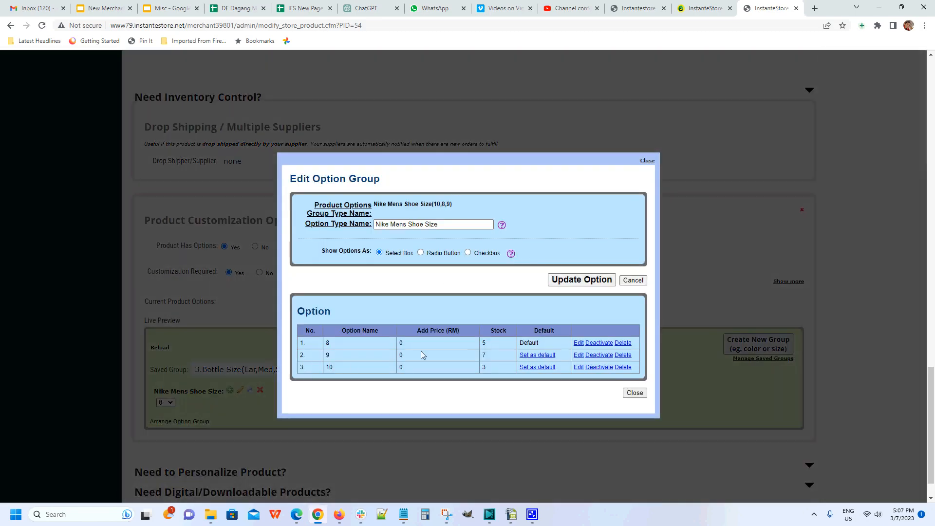
left_click(579, 344)
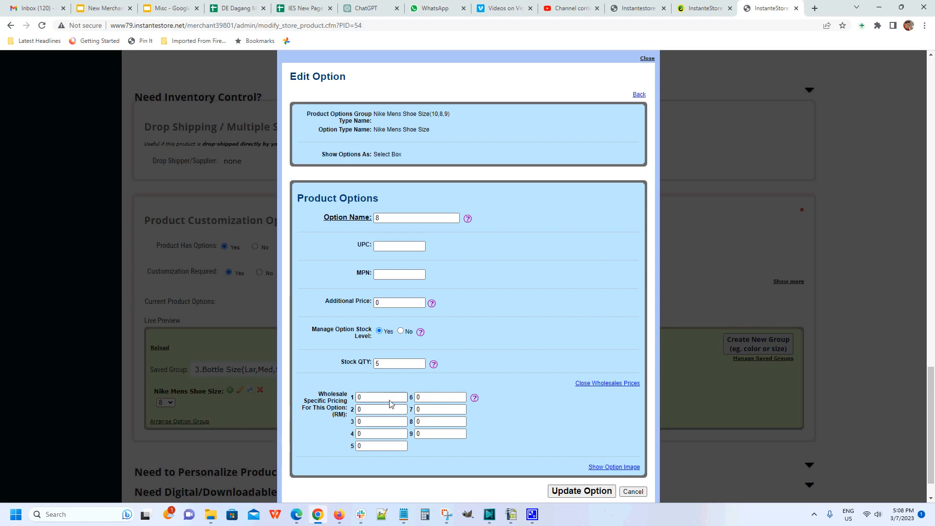
left_click(647, 59)
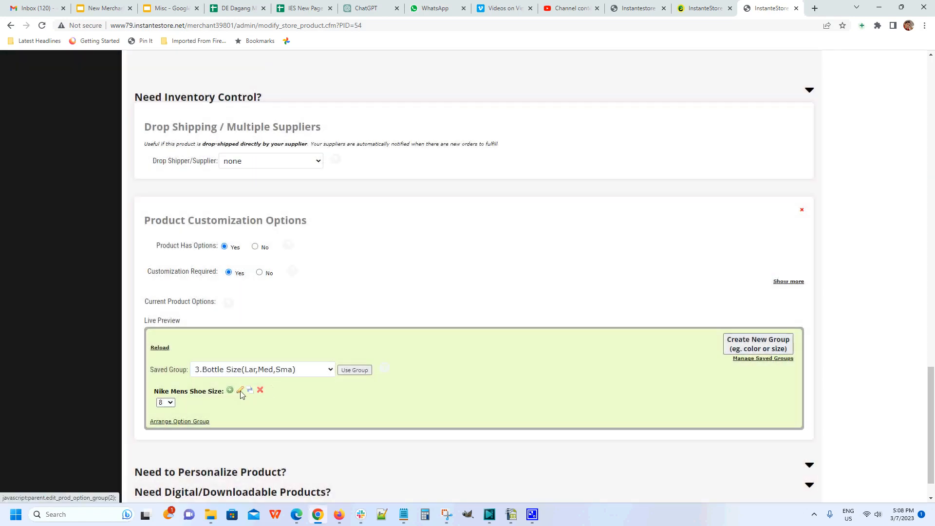
Review the options listed in the Nike Mens Shoe Size group and submit the regular product modification.
left_click(240, 390)
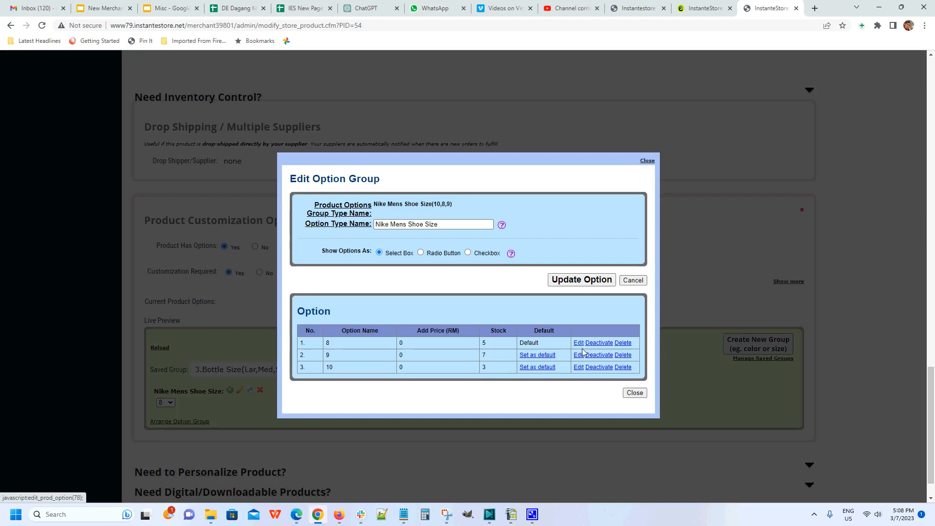
left_click(632, 397)
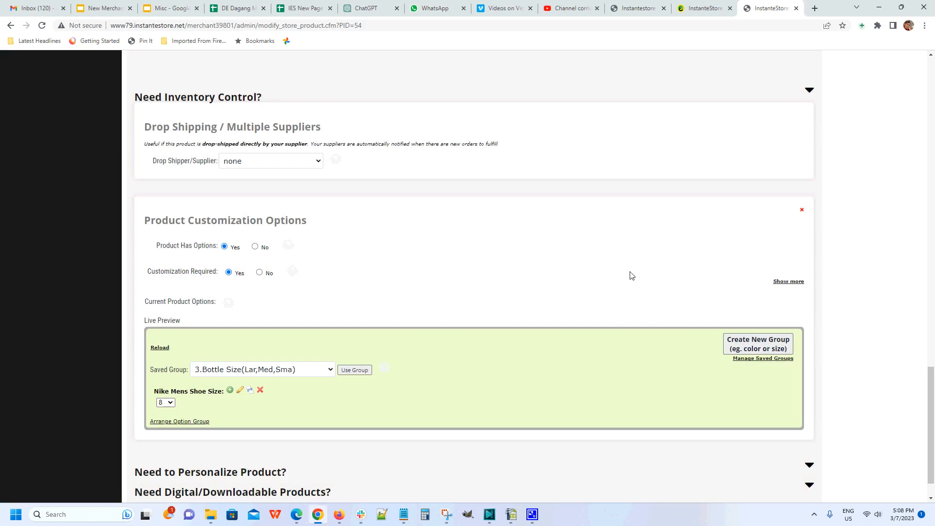
scroll(647, 265, "down", 1)
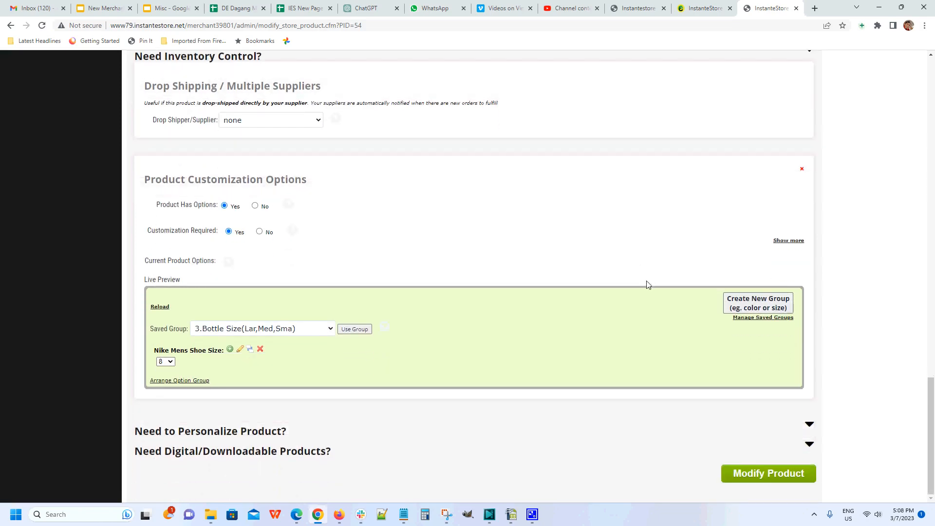
left_click(760, 473)
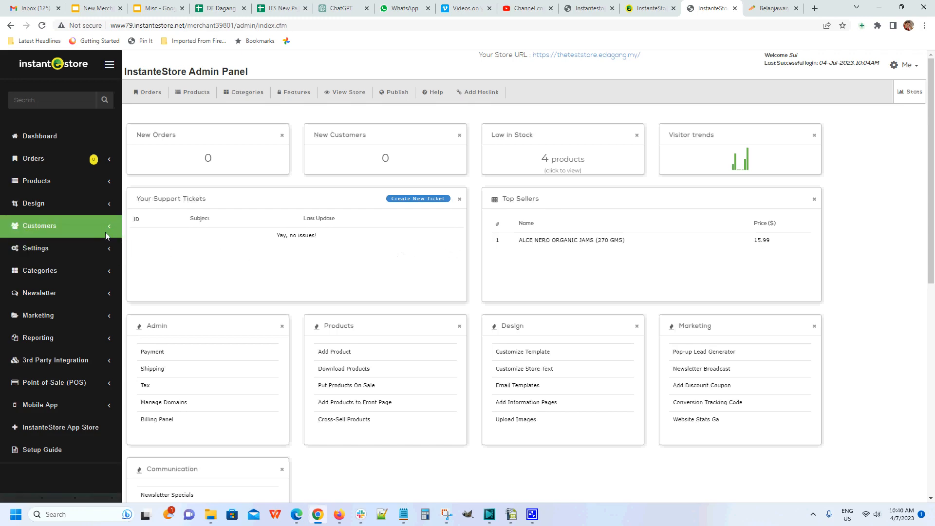
Open the customer listing and set the first-listed customer's price level to 2 directly in the list.
left_click(71, 225)
left_click(66, 247)
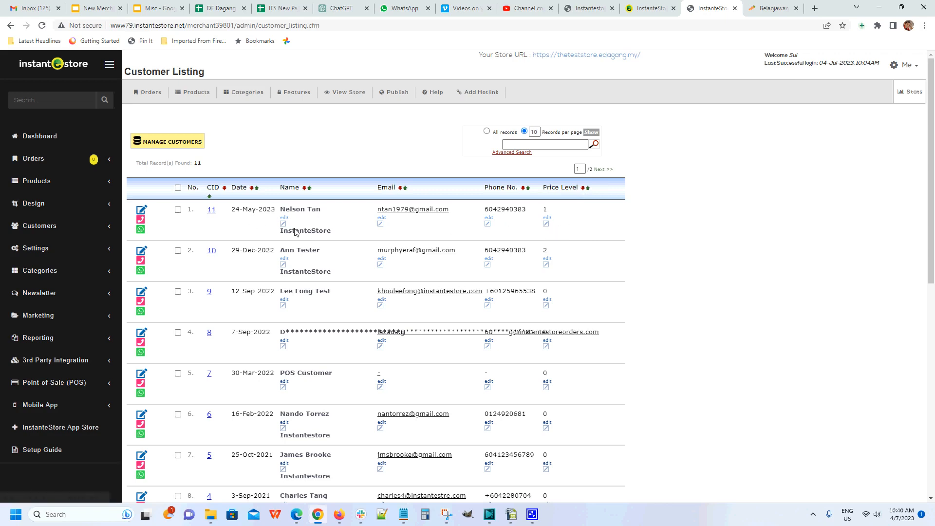
left_click(546, 224)
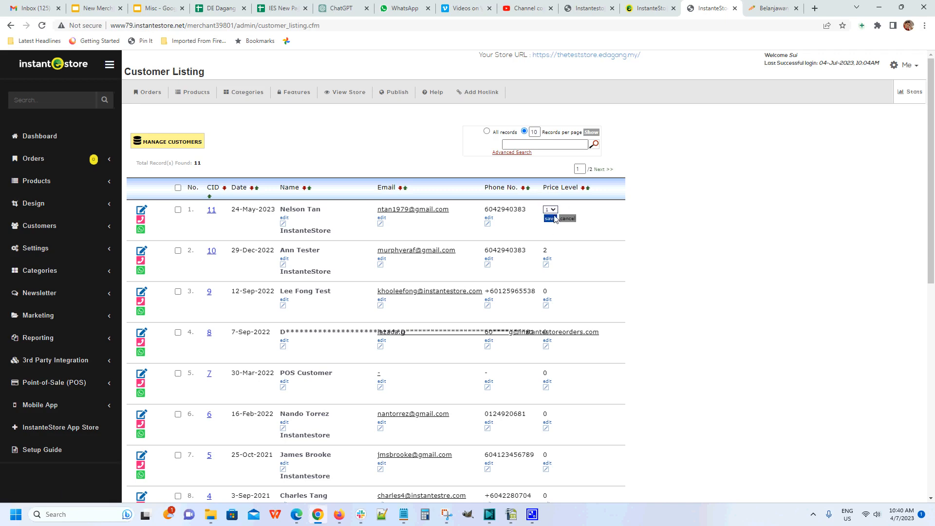
left_click(554, 210)
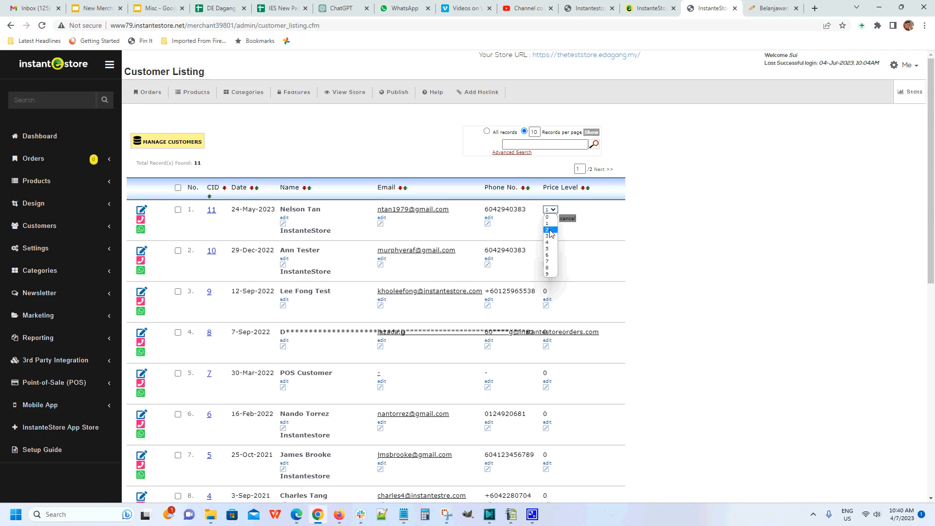
left_click(551, 230)
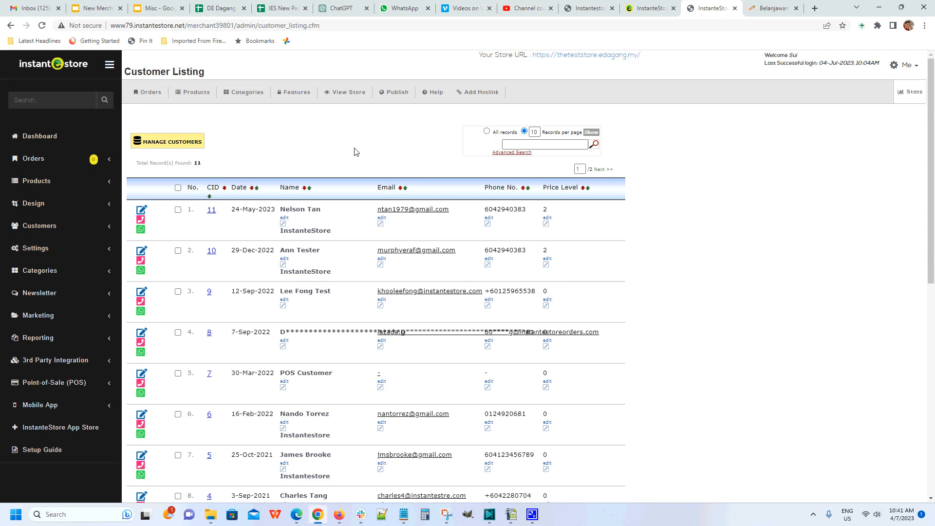
Open the first-listed customer's full record for modification, set the current price level to 3 and update the record.
left_click(178, 210)
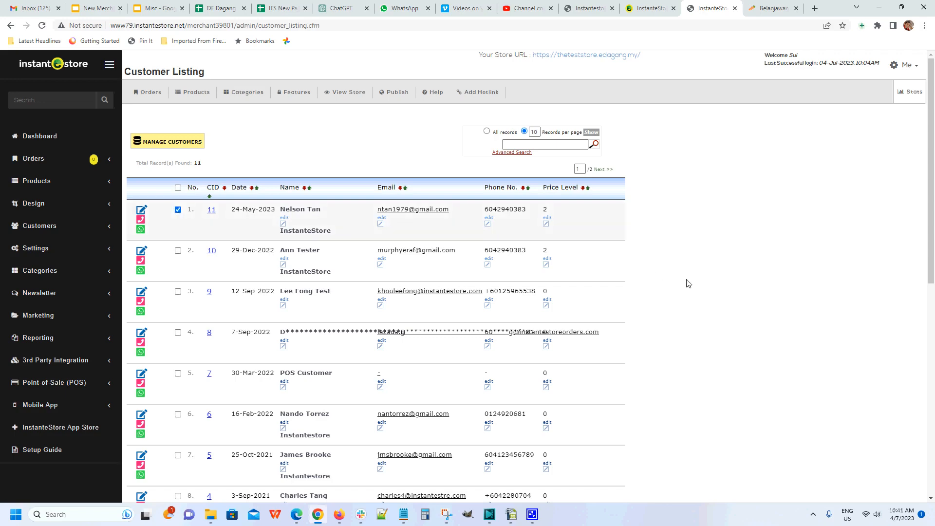
scroll(680, 283, "down", 8)
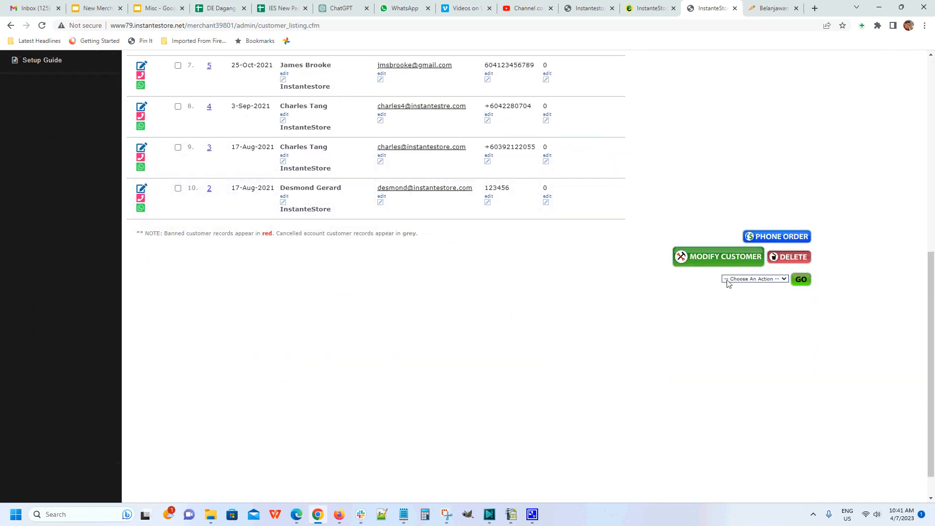
left_click(697, 258)
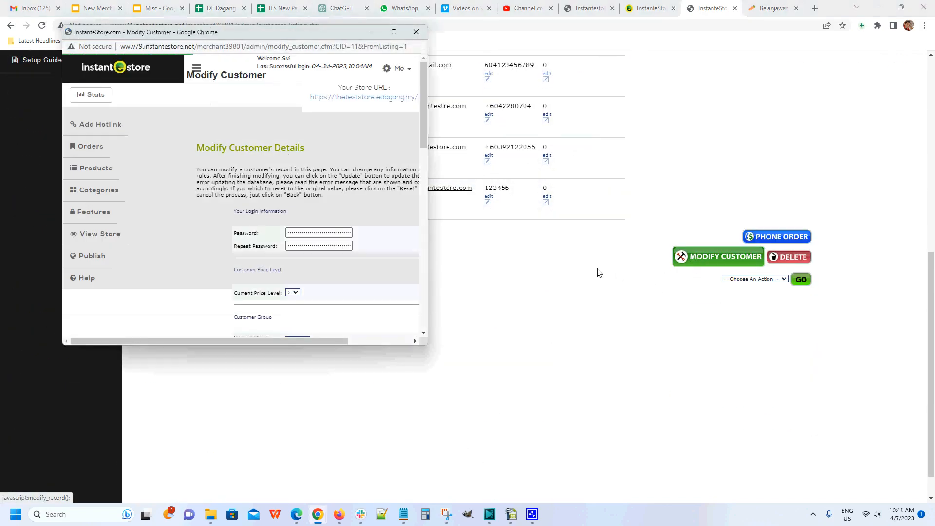
left_click(394, 31)
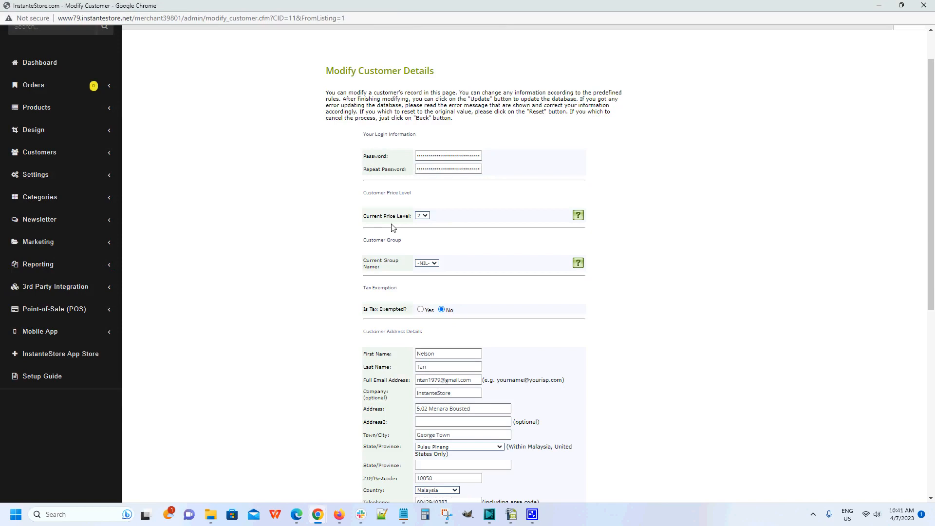
left_click(425, 215)
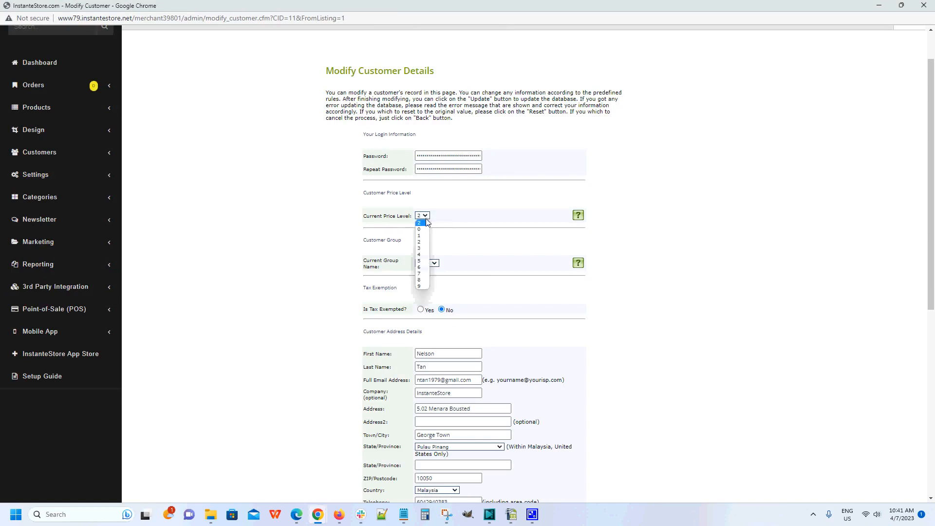
left_click(422, 247)
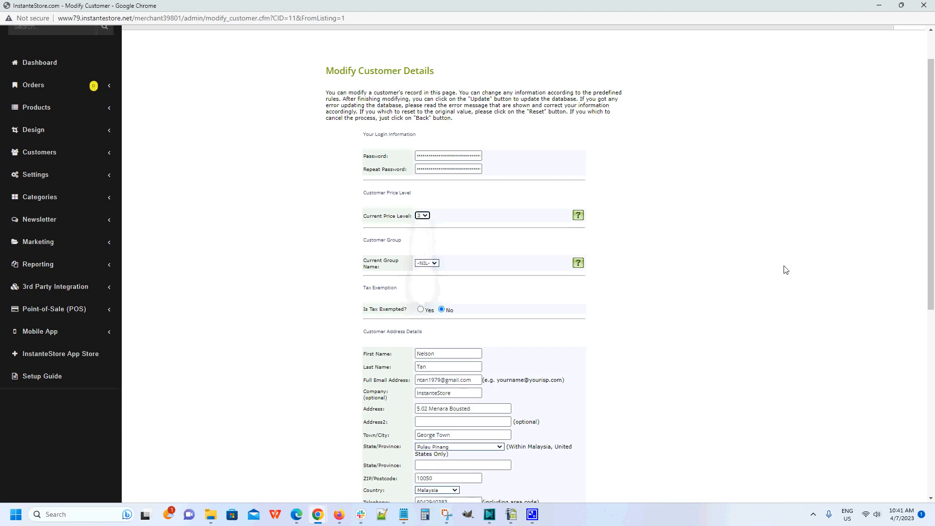
scroll(785, 269, "down", 4)
left_click(528, 421)
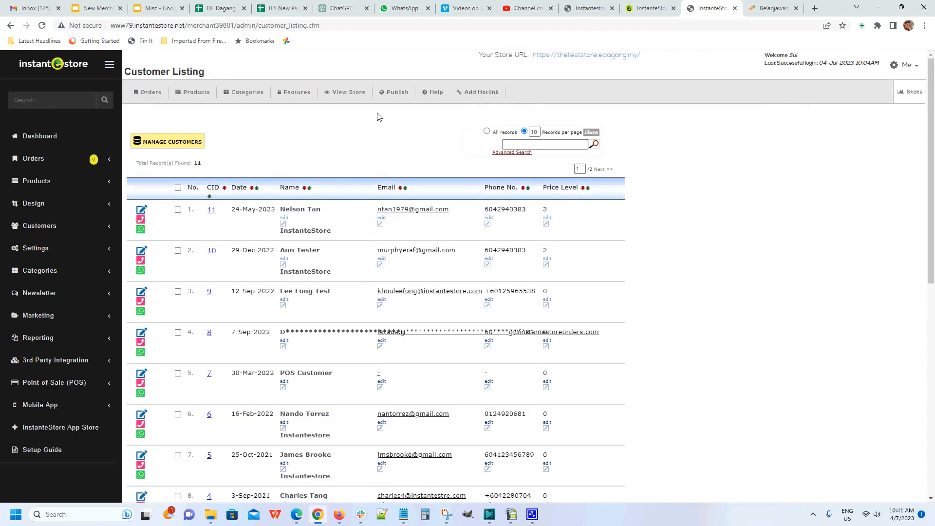
Open the Mens Nike Air Zoom Pegasus 40 for modification from the product management list.
left_click(36, 190)
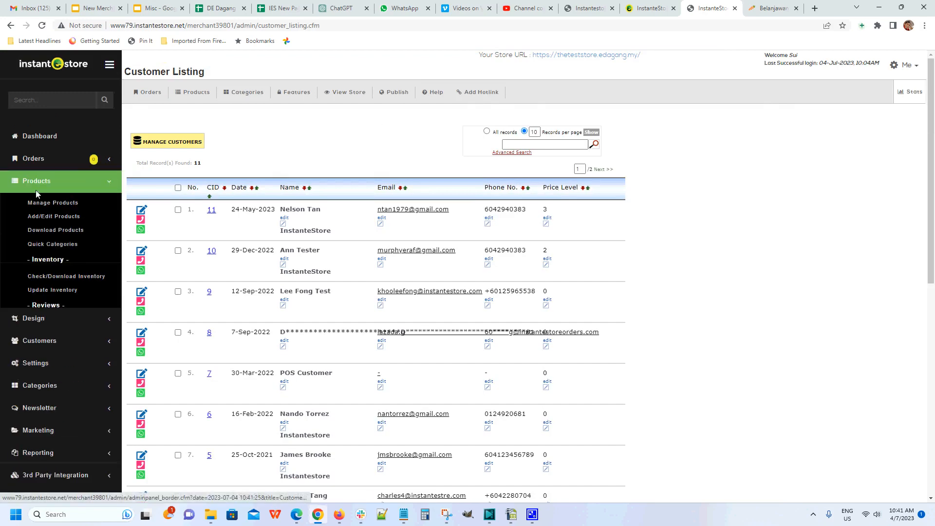
left_click(51, 203)
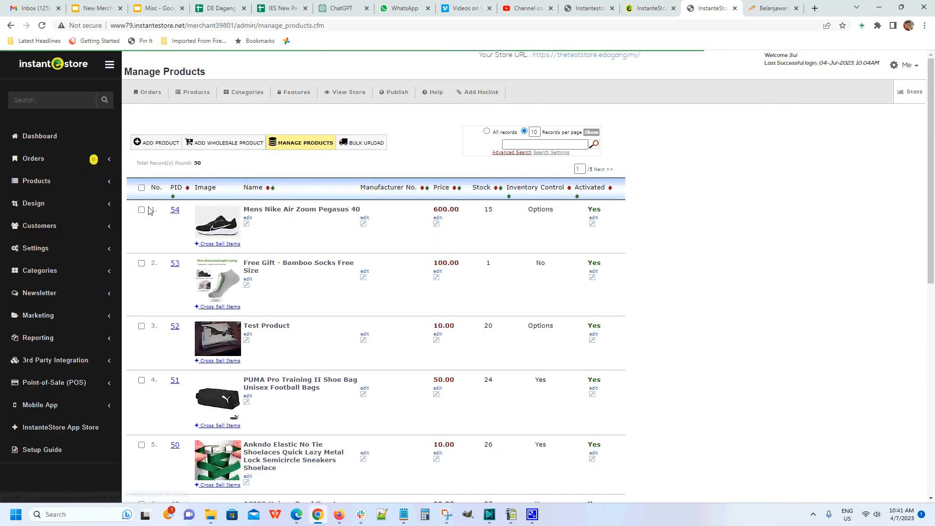
left_click(142, 210)
scroll(689, 236, "down", 9)
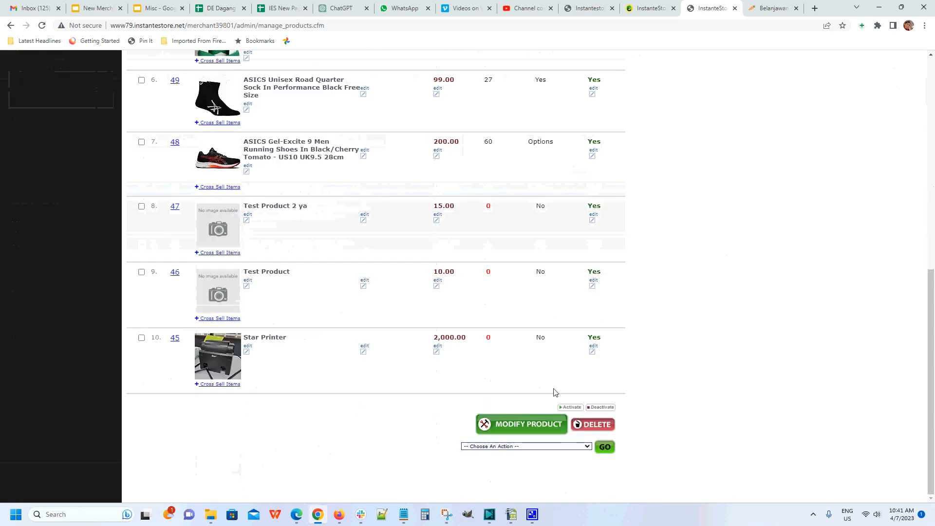
left_click(522, 425)
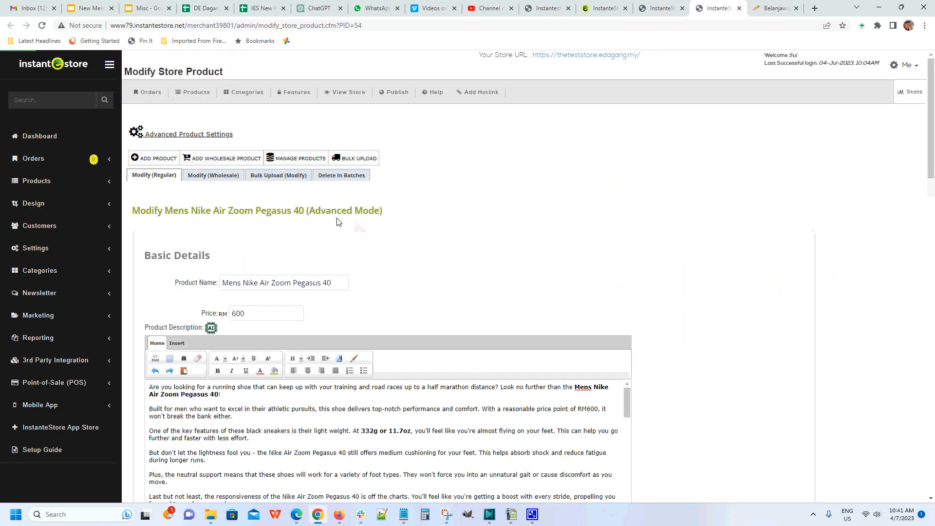
Open the product's wholesale modification page and review its Price0 to Price9 levels in the Product Price section.
left_click(213, 175)
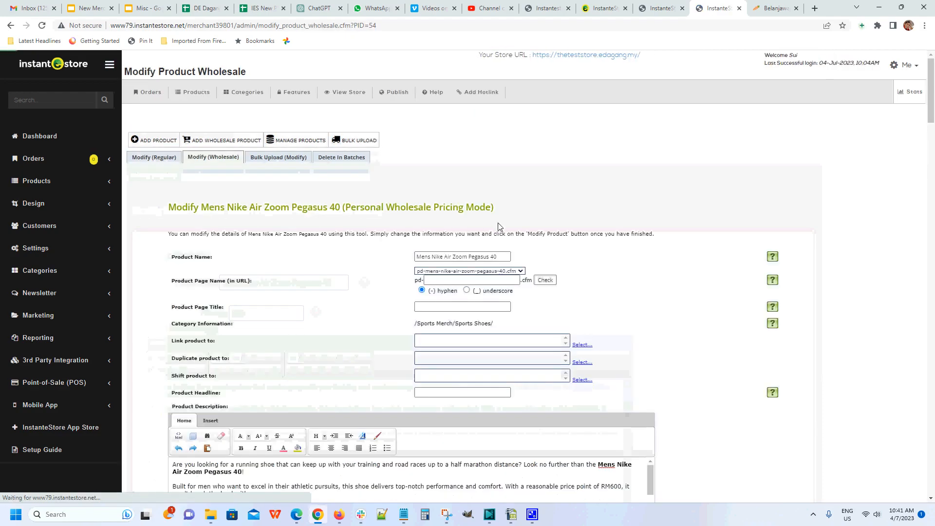
scroll(498, 227, "down", 10)
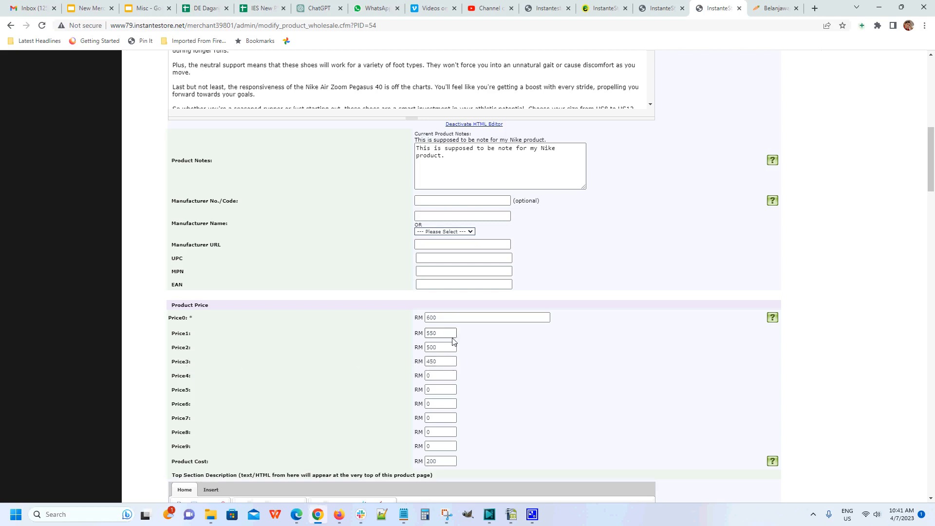
scroll(705, 373, "down", 4)
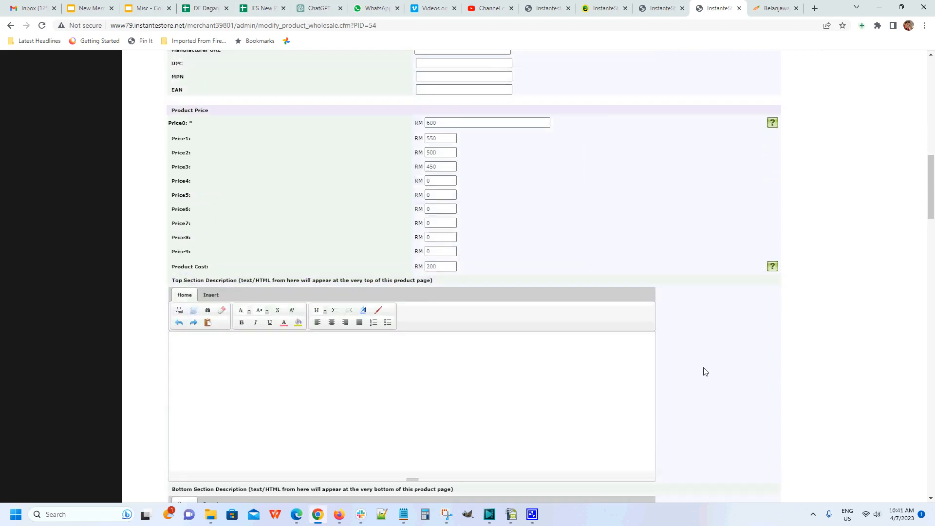
scroll(701, 366, "up", 5)
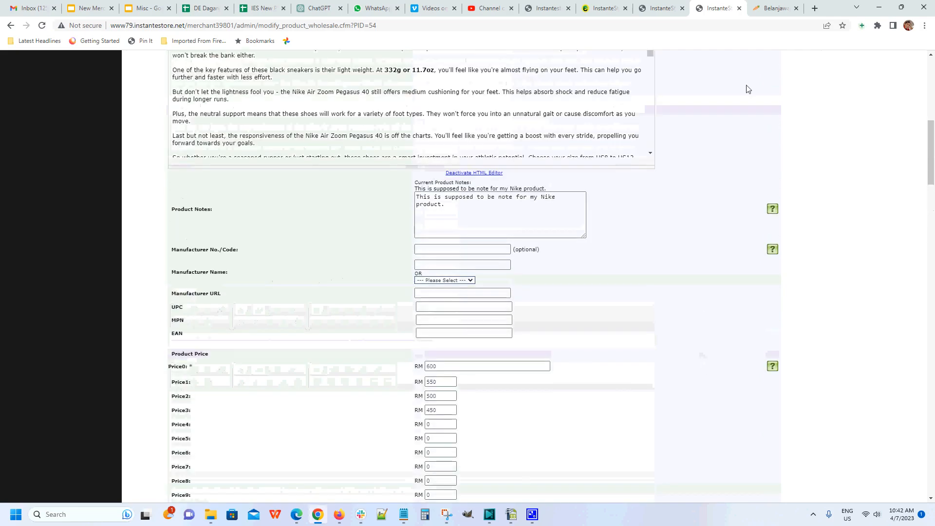
Switch to the storefront, view the Mens Nike Air Zoom Pegasus 40 page logged out, and log in with the customer's prefilled credentials.
left_click(776, 10)
left_click(270, 325)
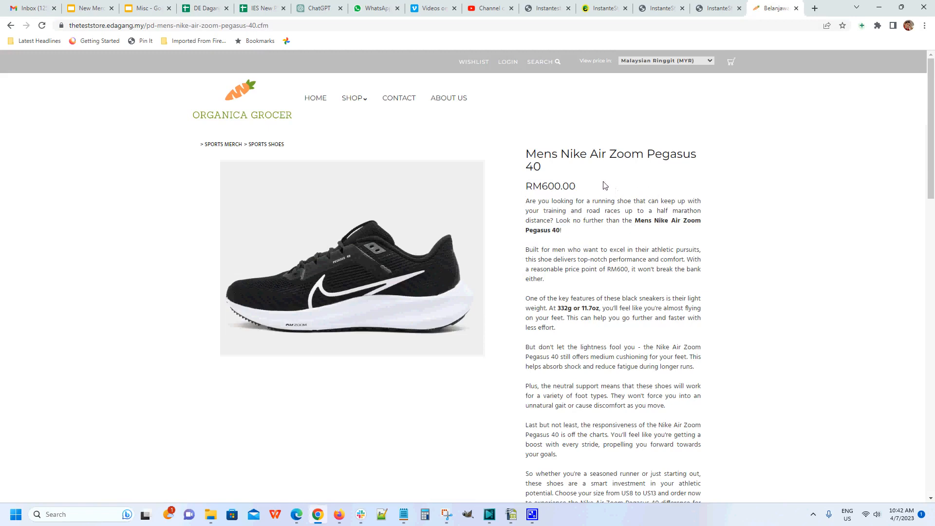
left_click(509, 61)
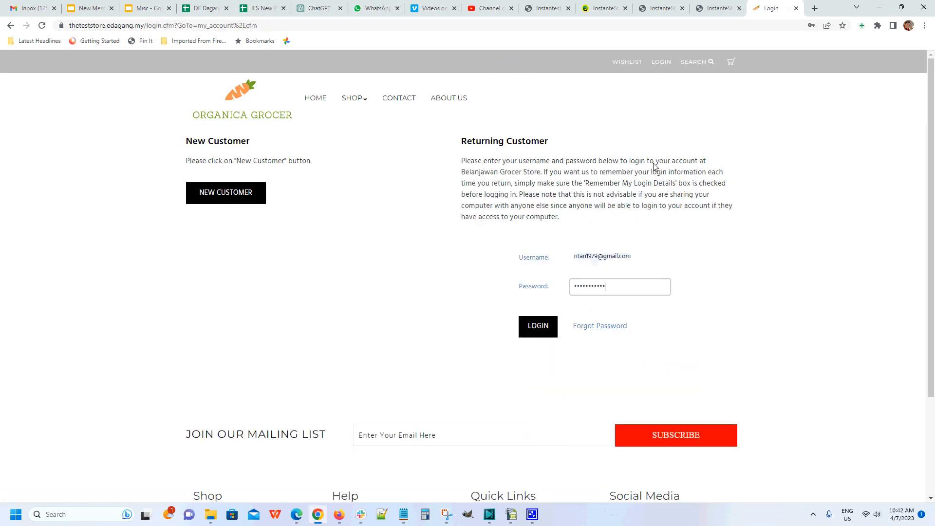
left_click(550, 325)
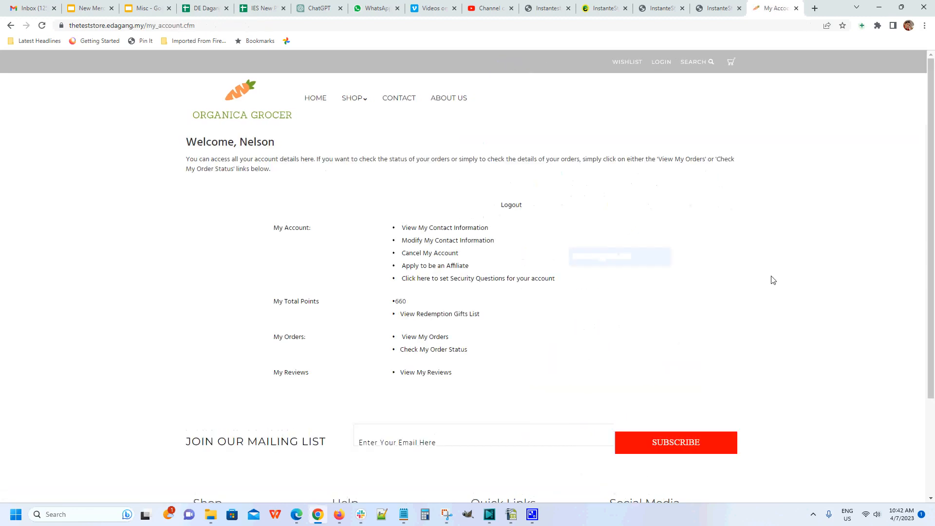
Return to the storefront home page and open the Mens Nike Air Zoom Pegasus 40 to check the logged-in customer's price.
left_click(251, 114)
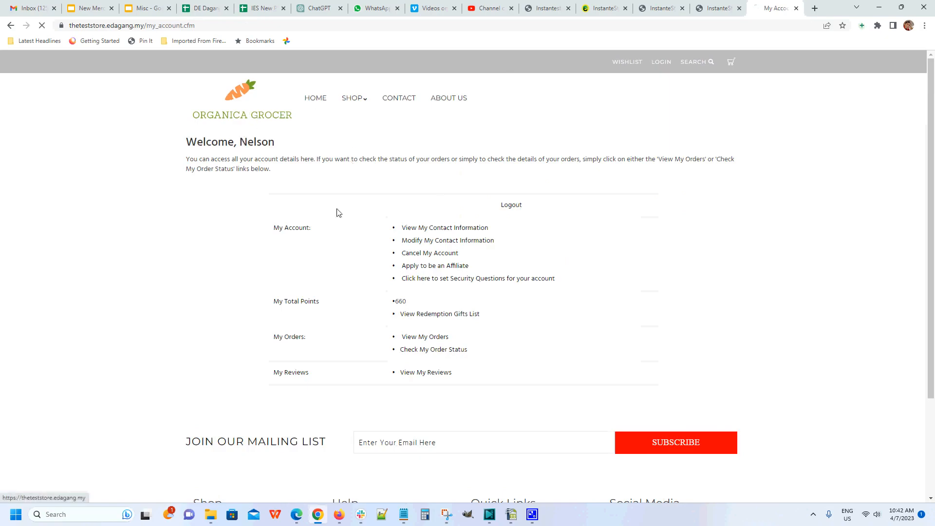
scroll(368, 256, "down", 5)
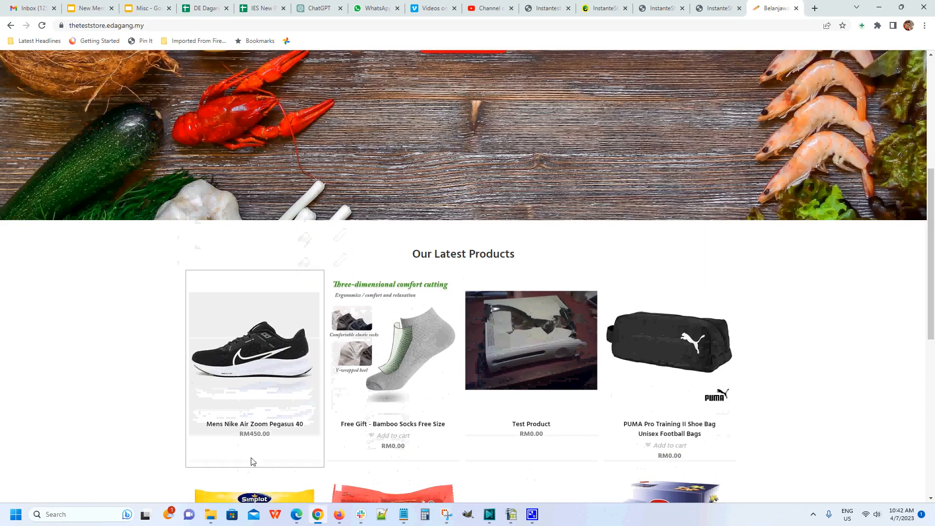
left_click(268, 428)
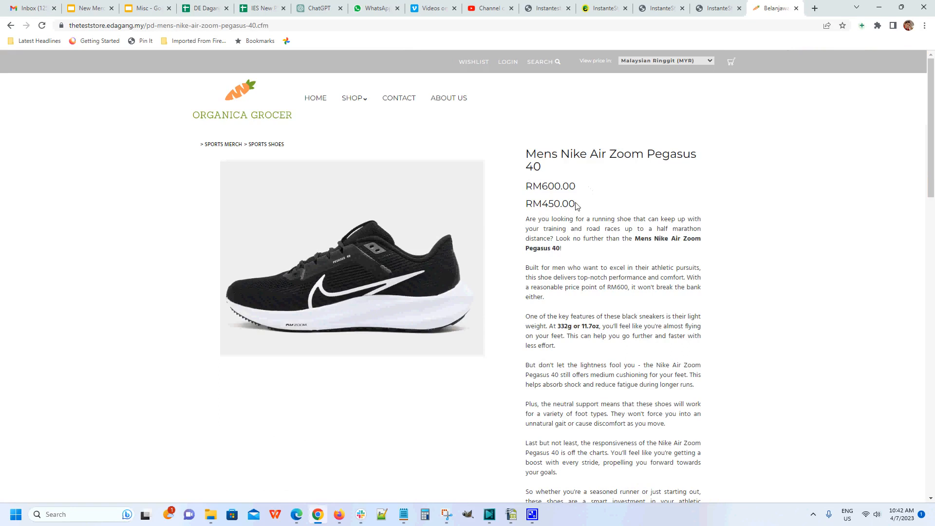